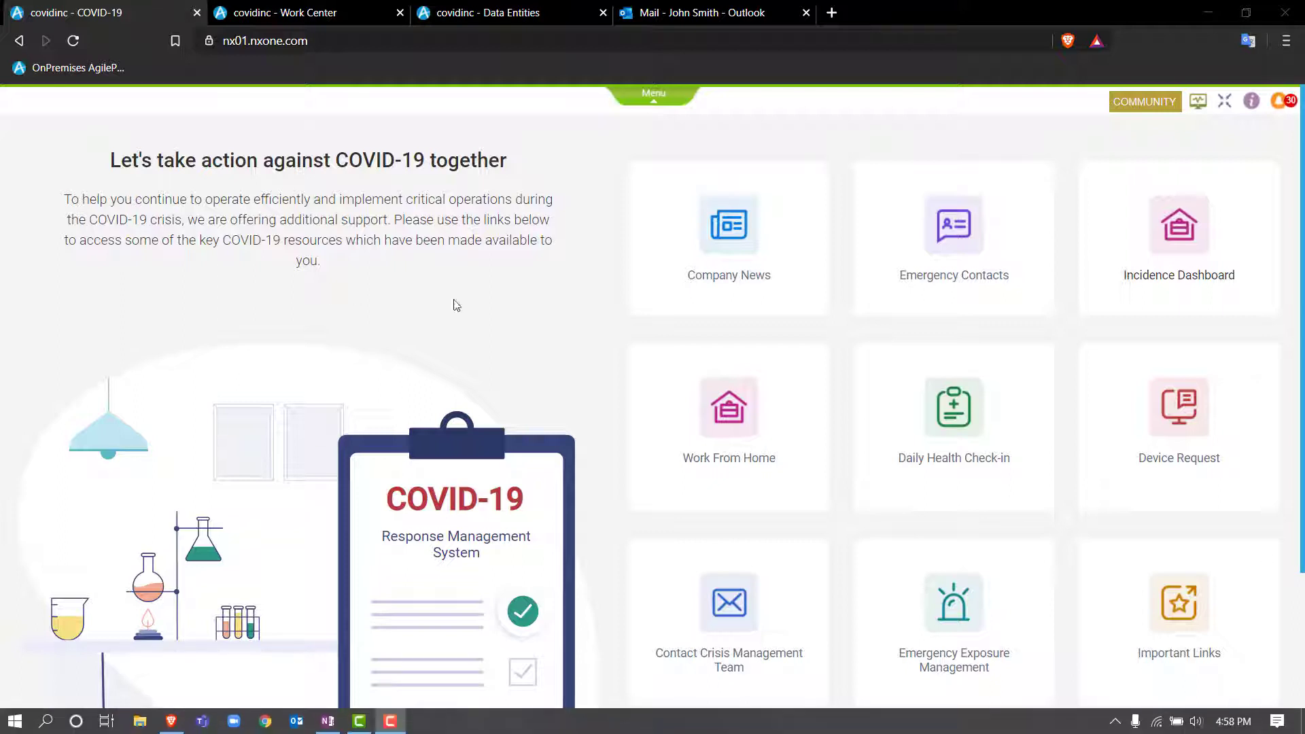
- Open the AgilePoint App Store from the portal's expanded navigation menu
click(654, 96)
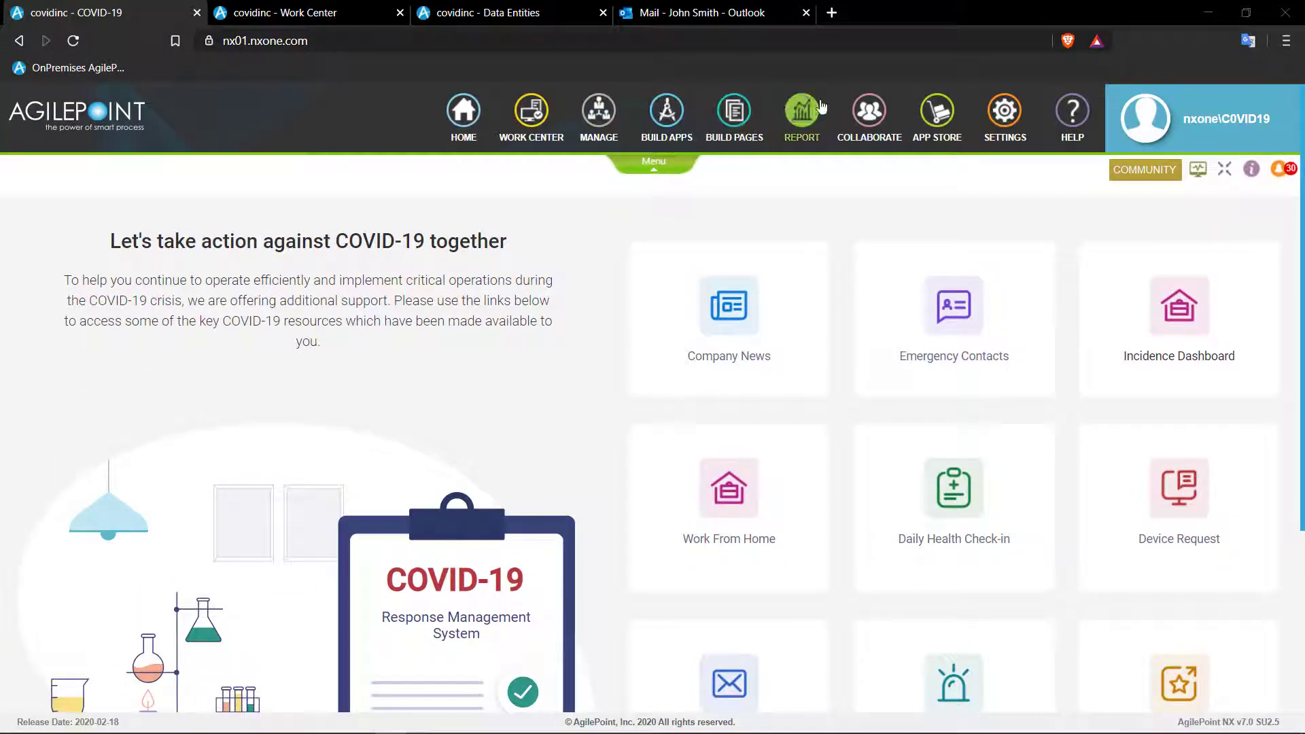
click(938, 116)
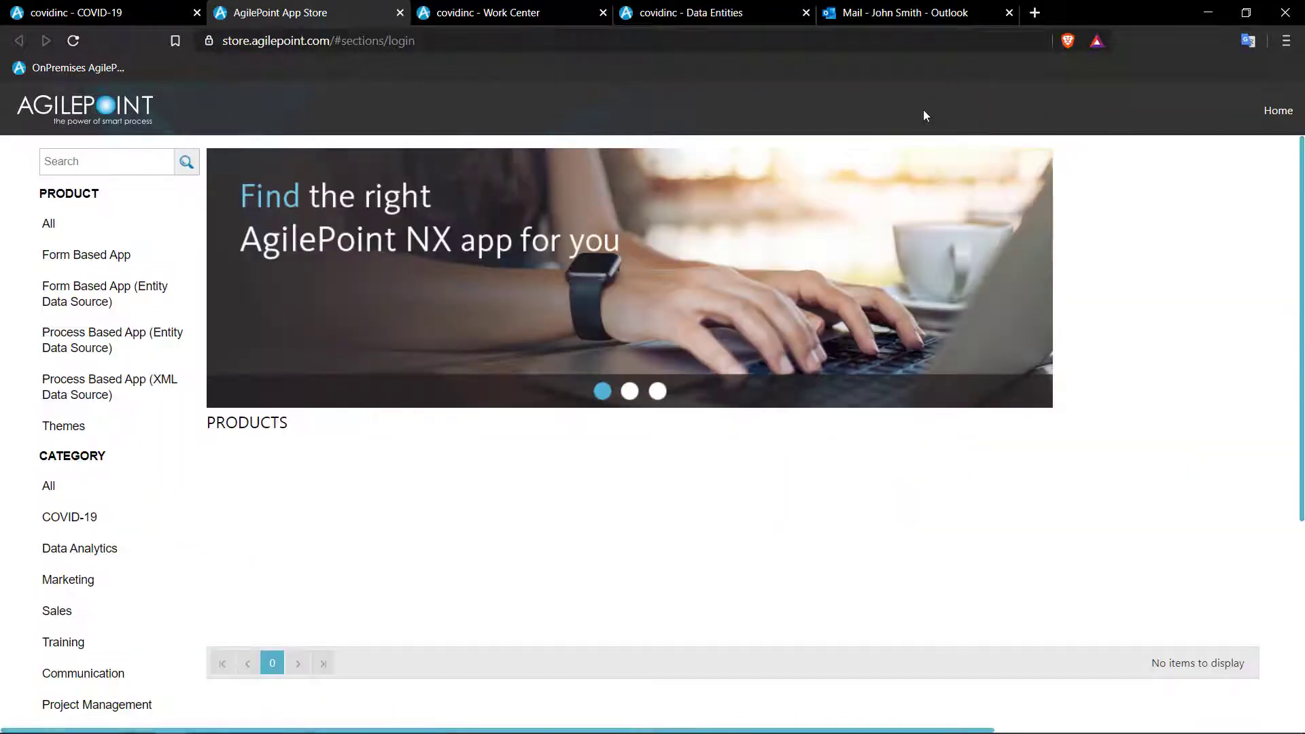
- Filter to COVID-19 apps, open Emergency Contacts, preview its second screenshot, and start adding it
click(87, 519)
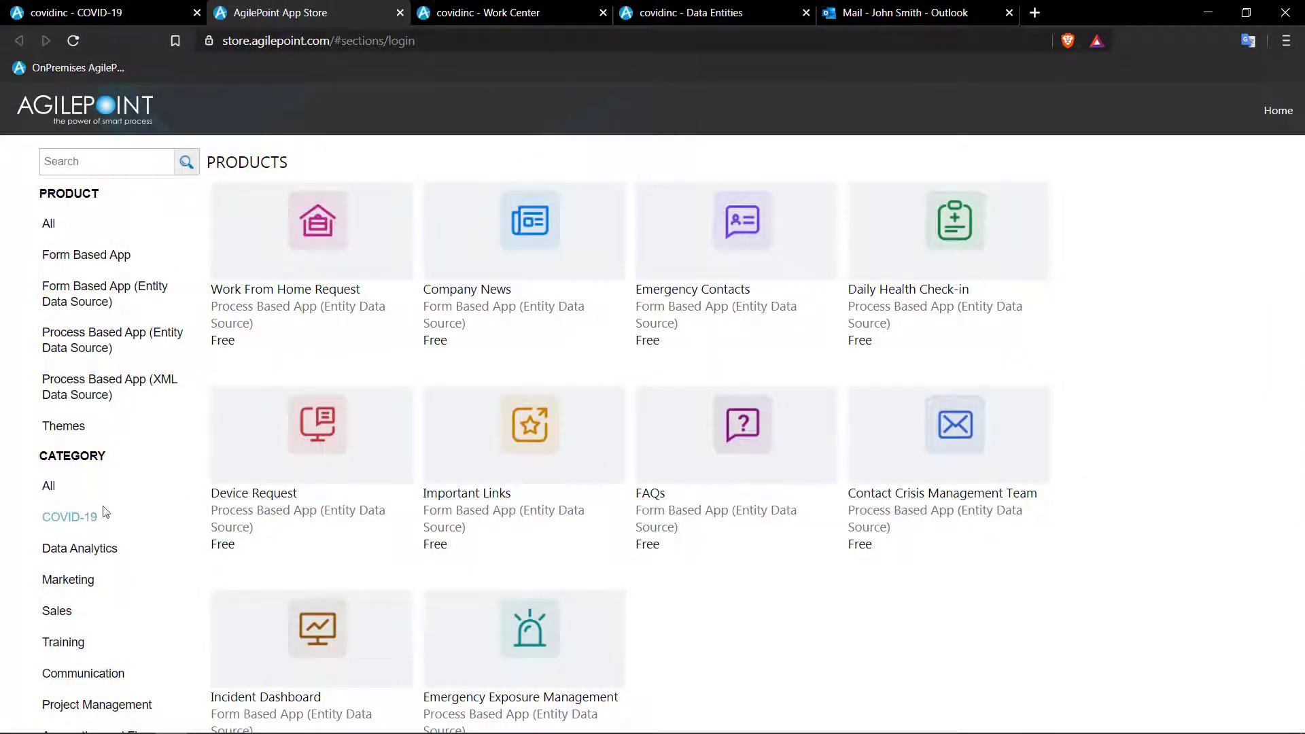
click(731, 233)
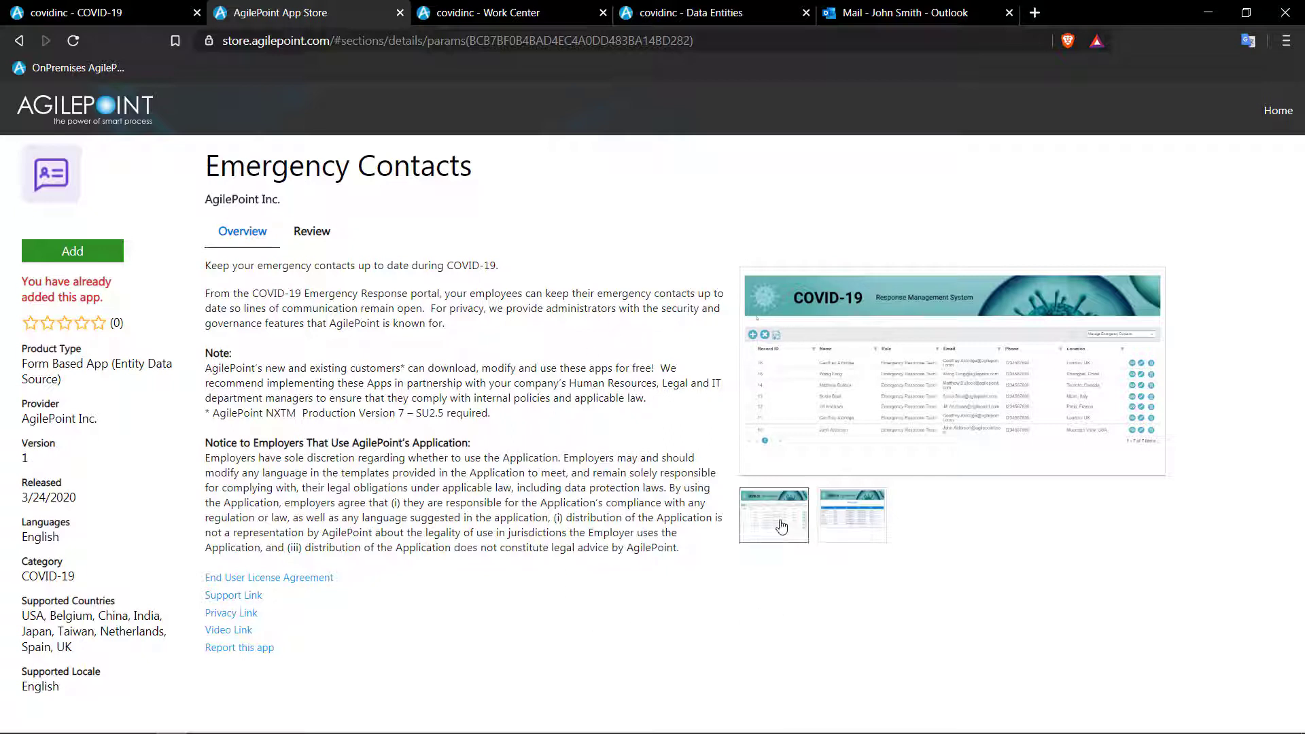
click(862, 518)
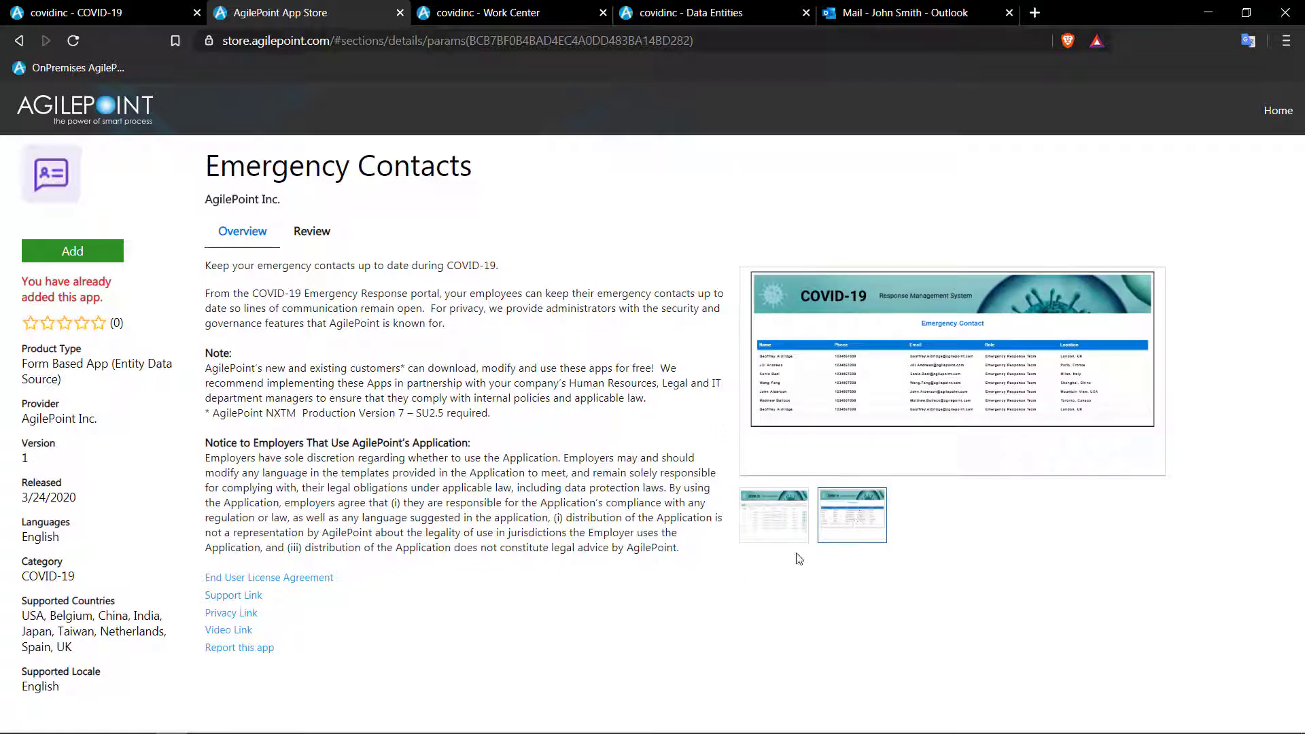
click(116, 255)
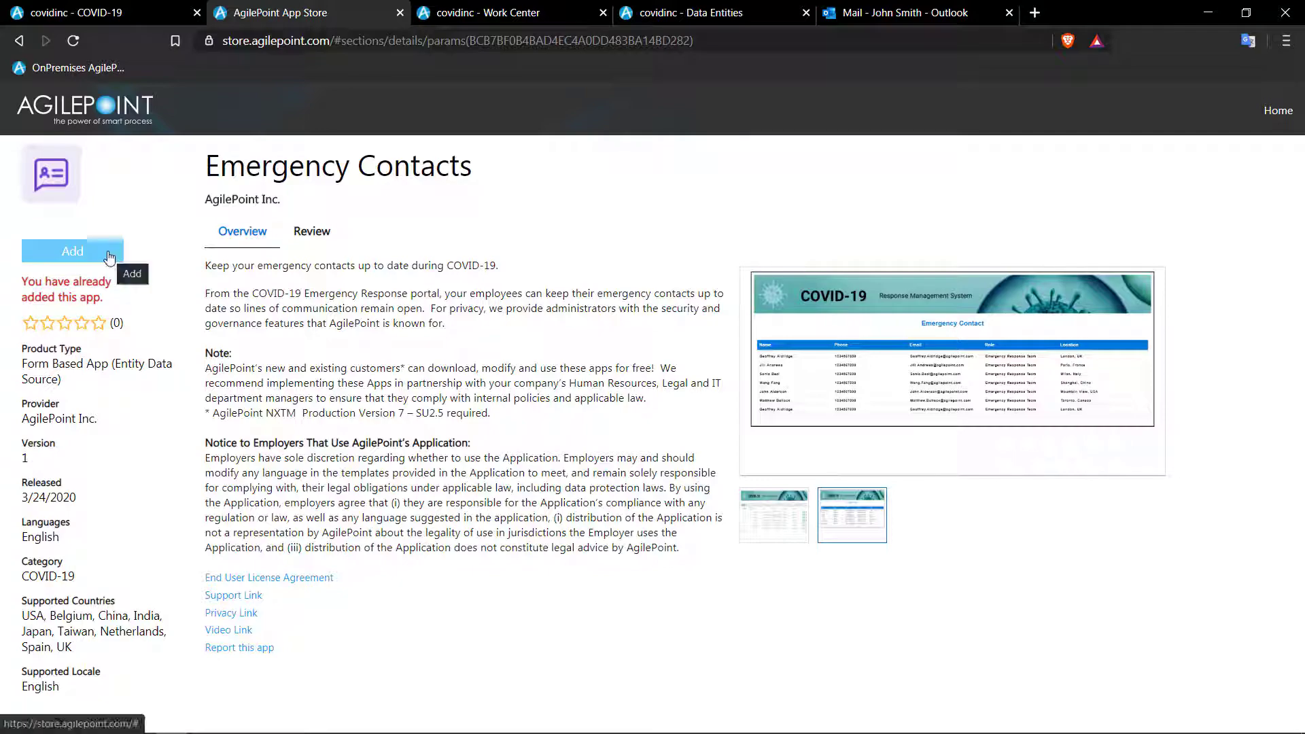
- Trust and install the Emergency Contacts app, then return to the AgilePoint NX site
click(109, 255)
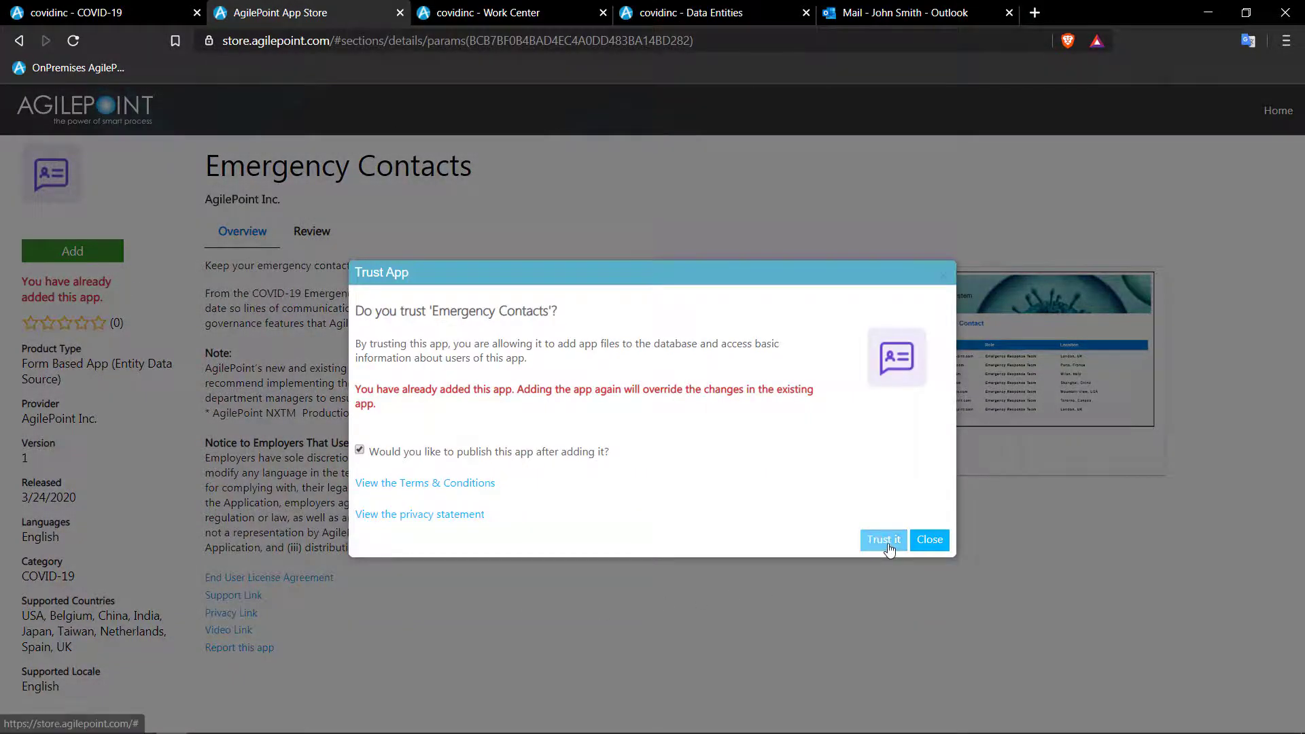
click(884, 540)
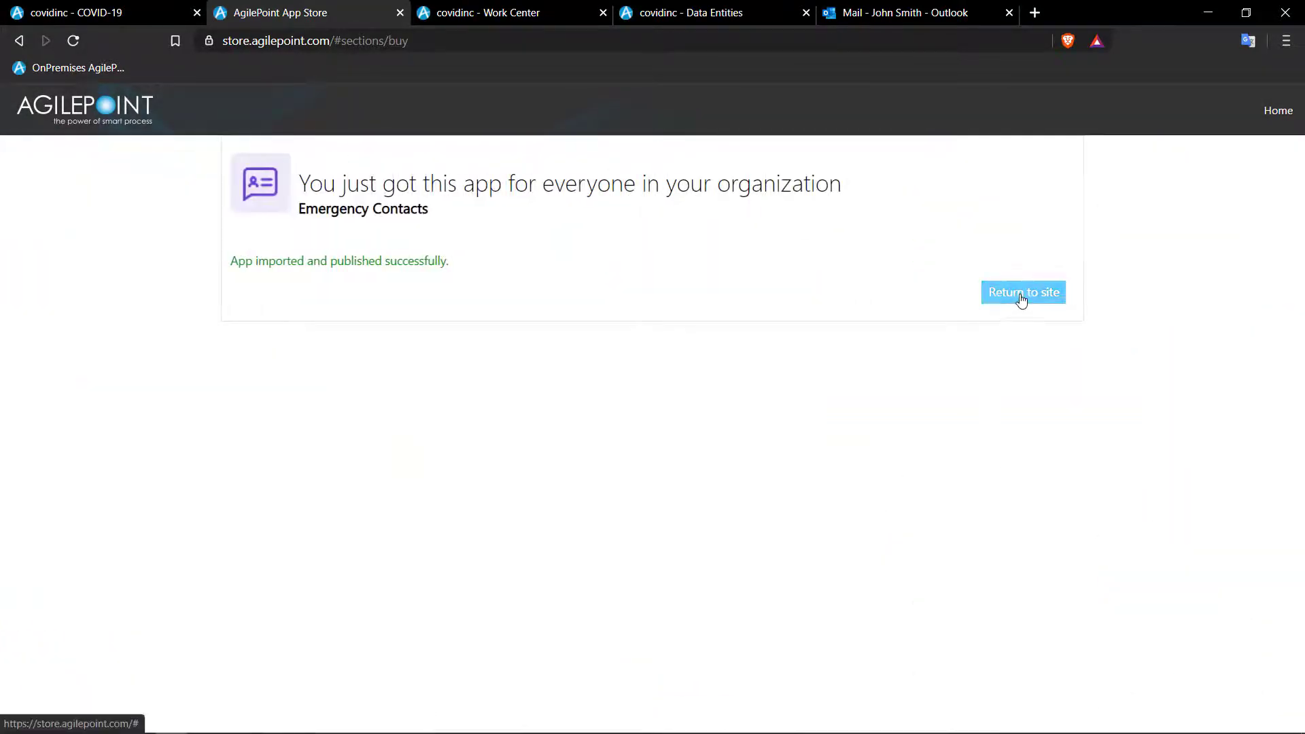
click(1022, 300)
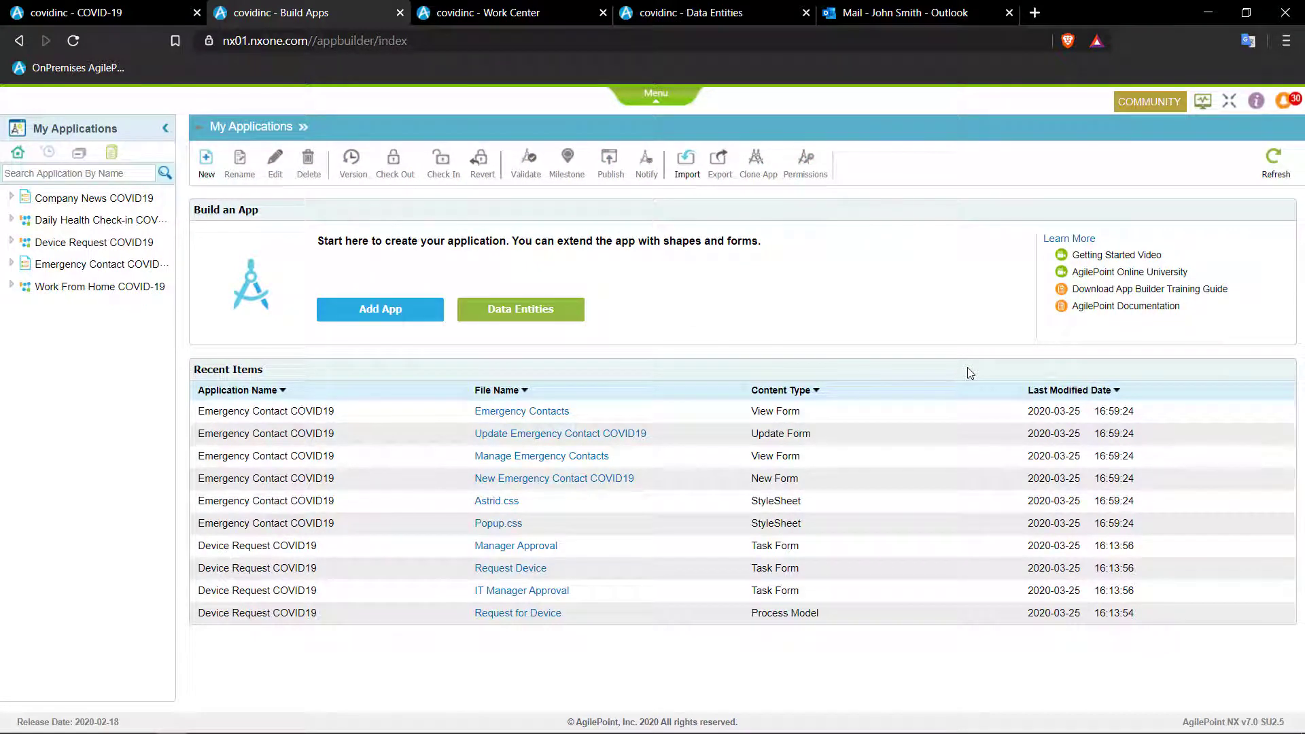
click(537, 314)
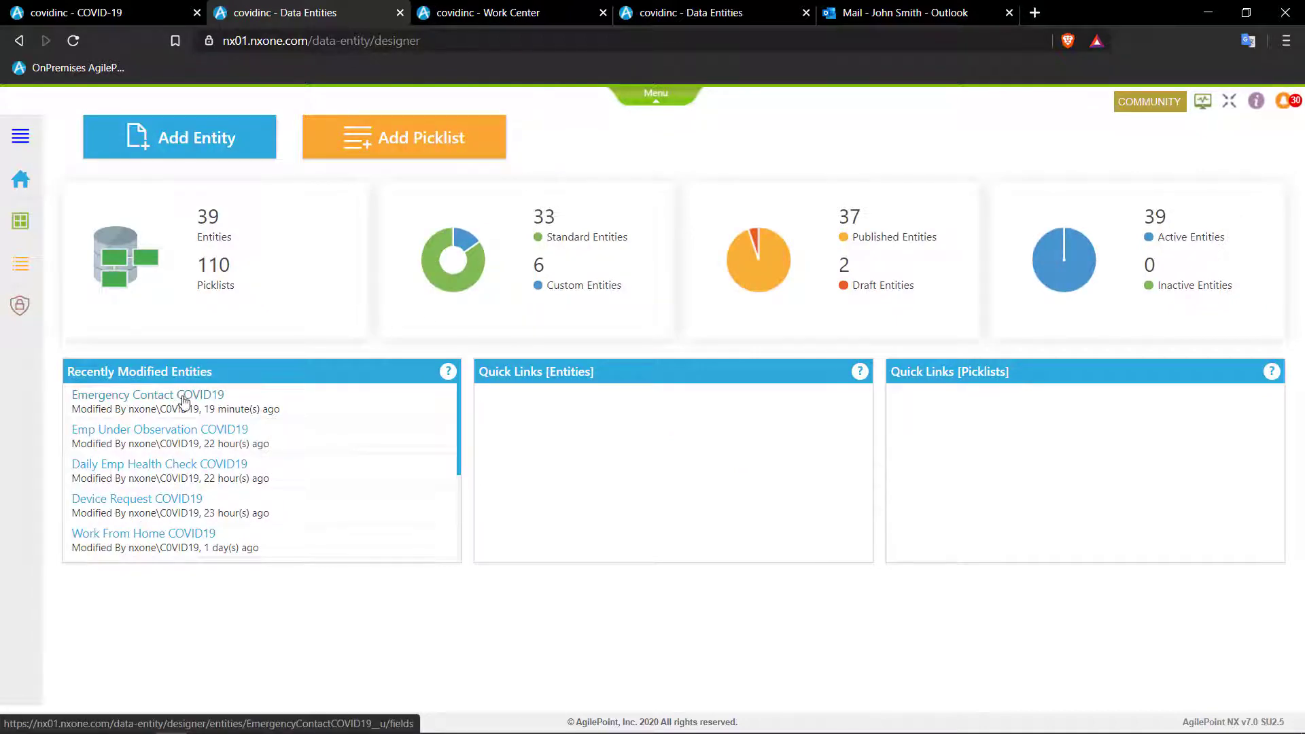
click(185, 401)
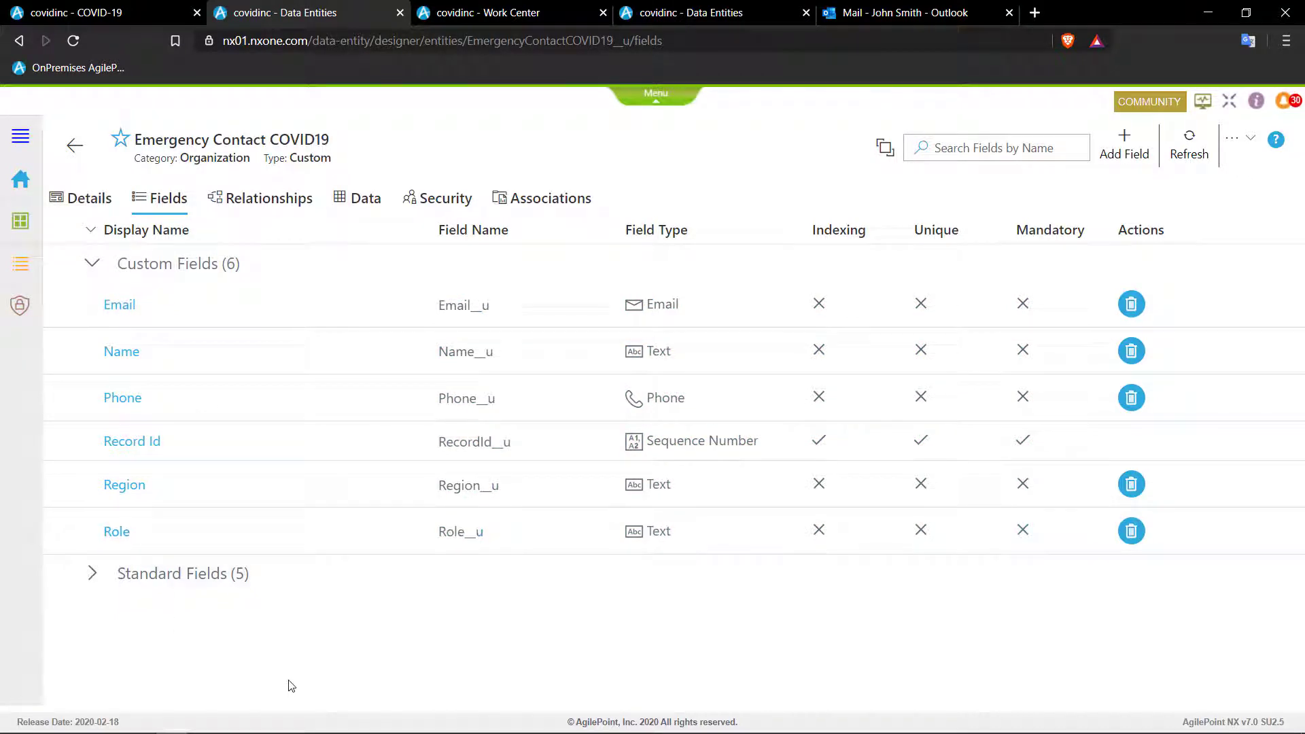
click(656, 96)
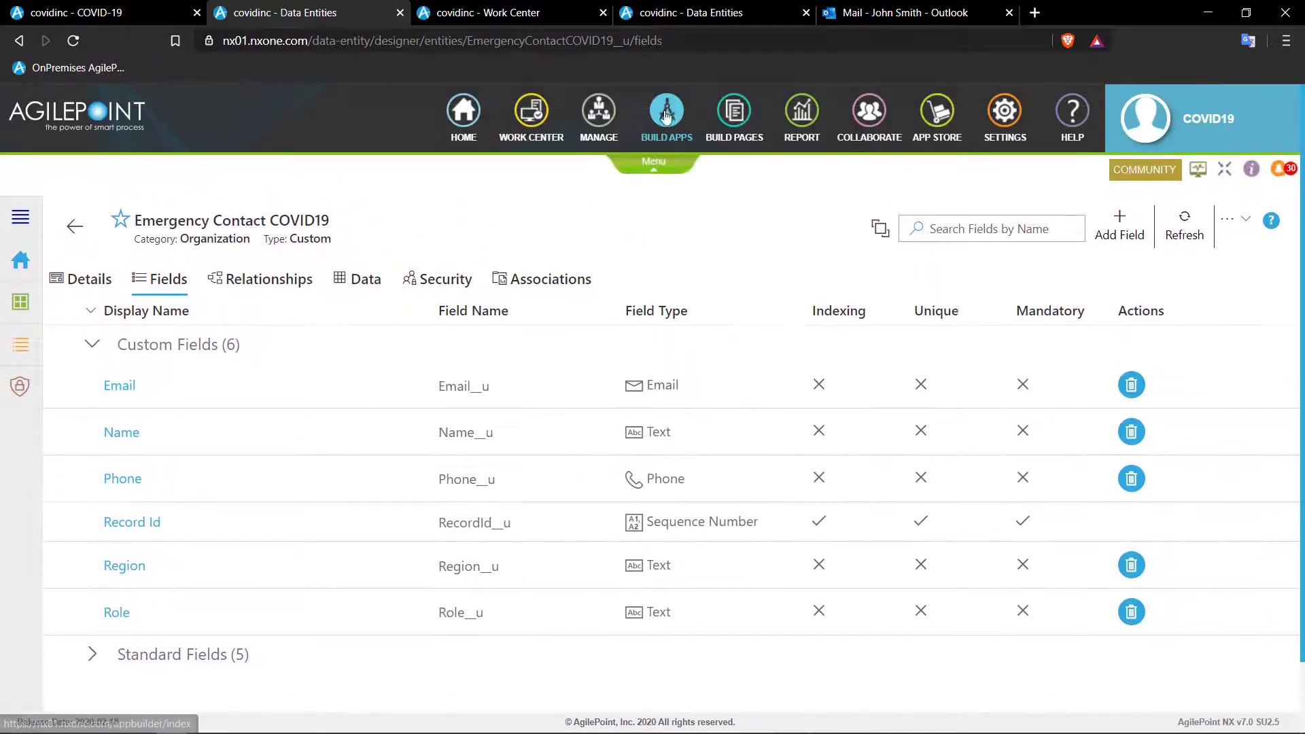
click(668, 120)
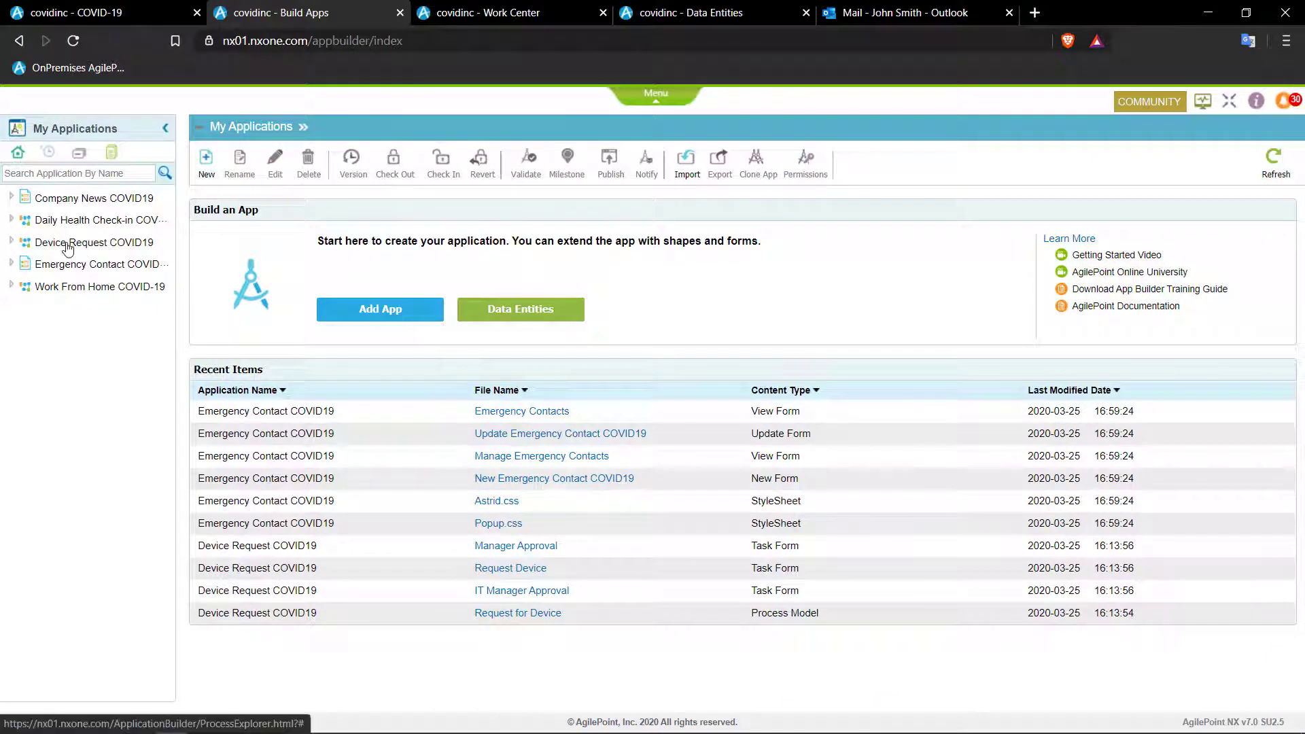
- Open the Emergency Contact COVID19 application from the My Applications tree
click(79, 271)
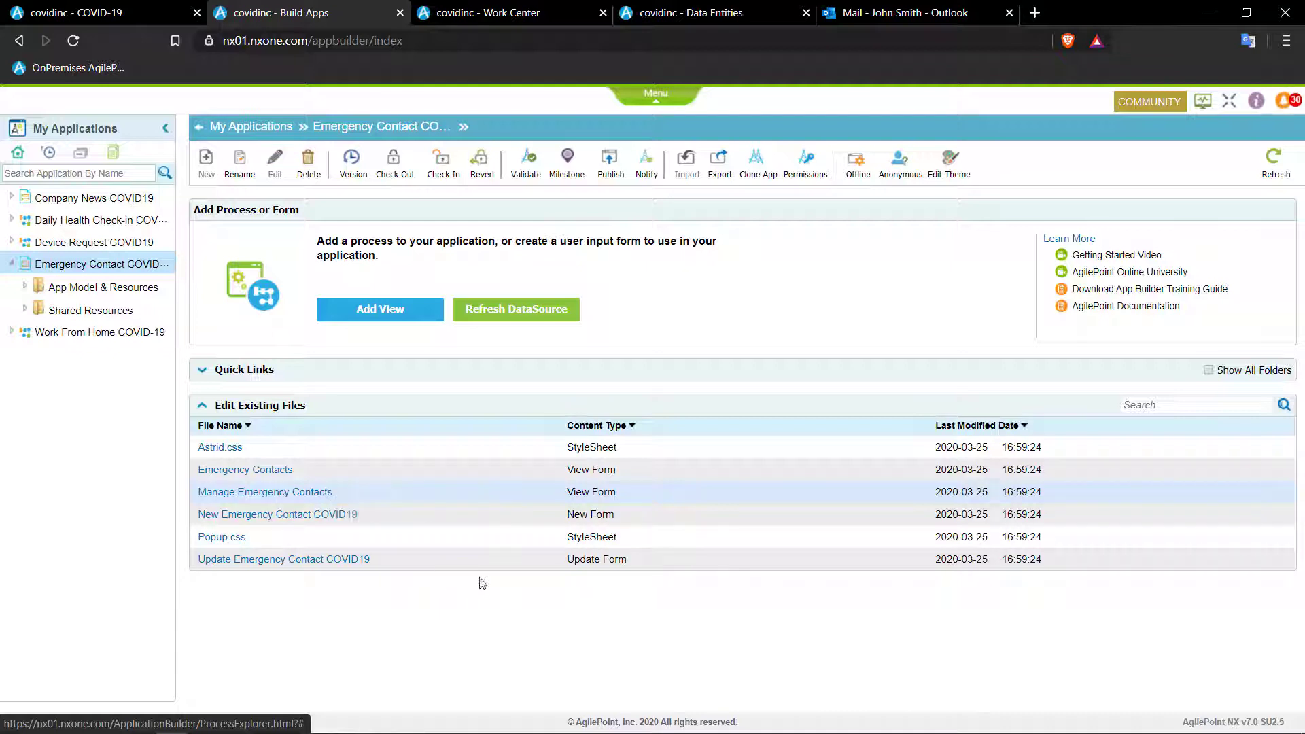
click(656, 93)
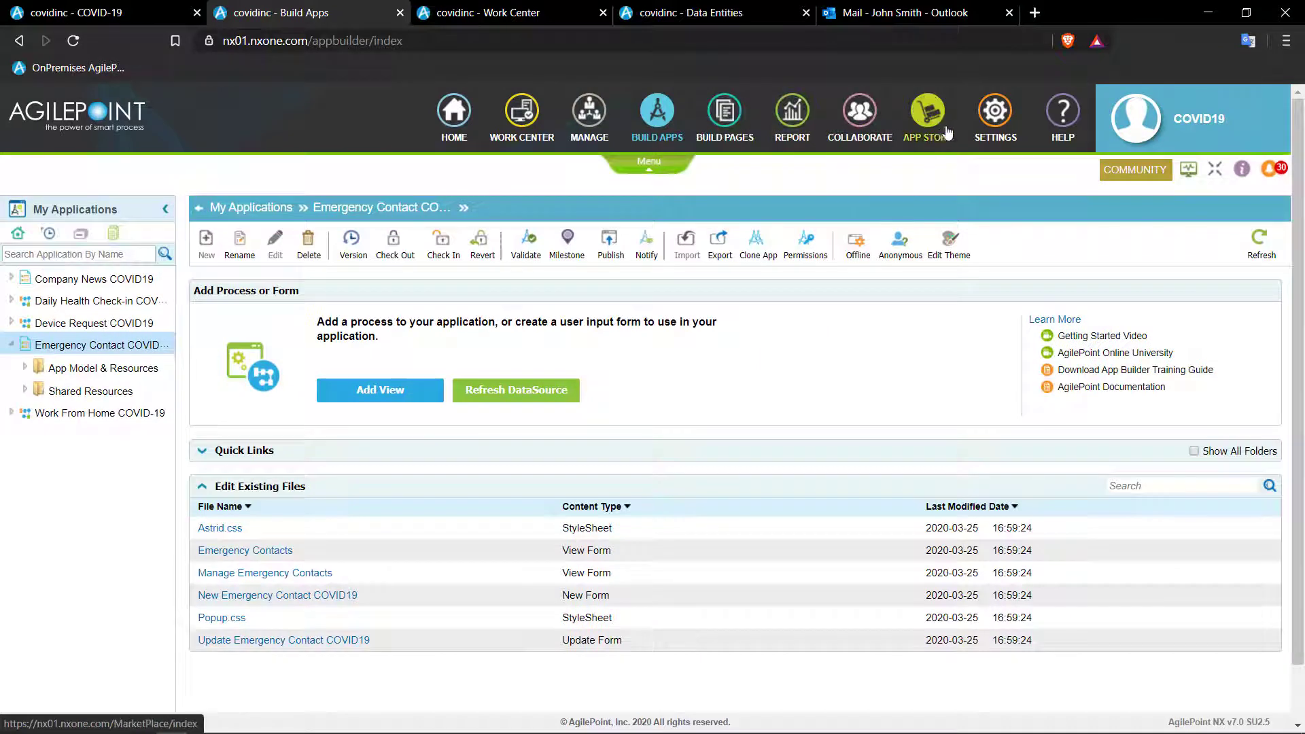
- In a new Settings tab, enable Application Permission Control under Tenant Settings and save
right_click(993, 116)
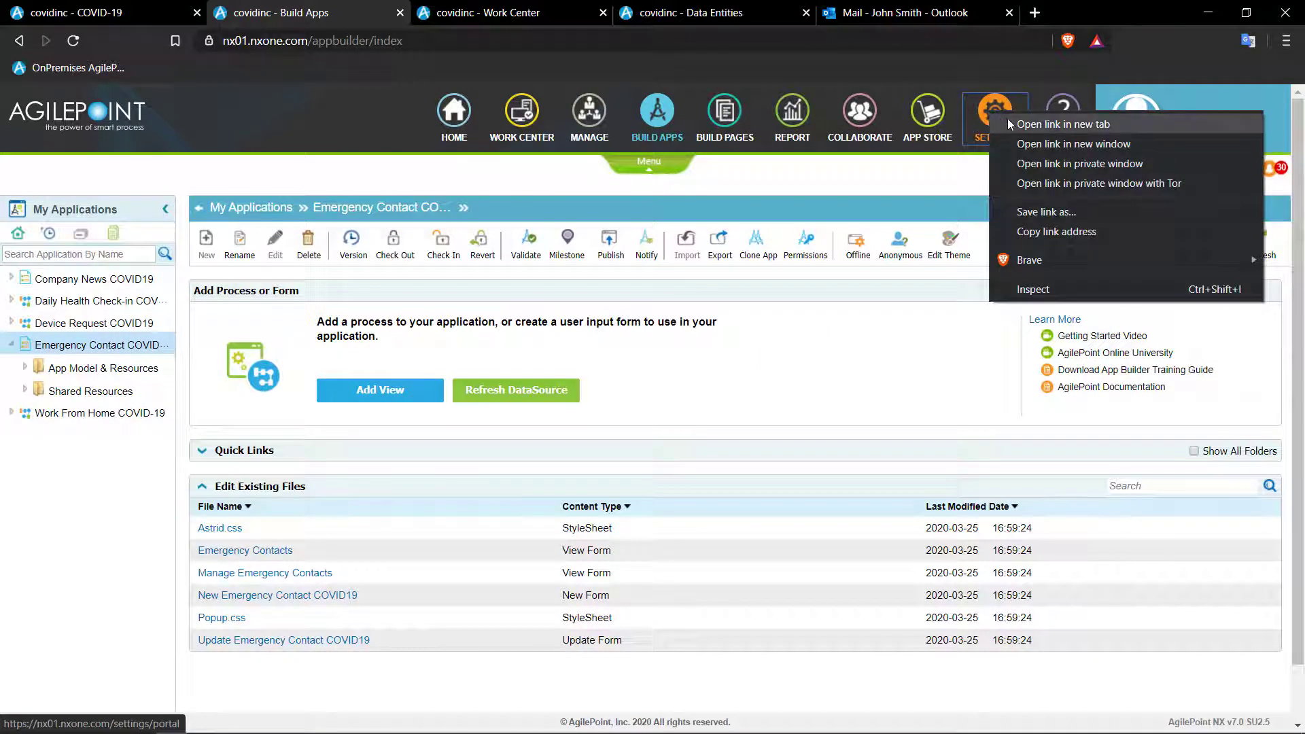
click(1044, 125)
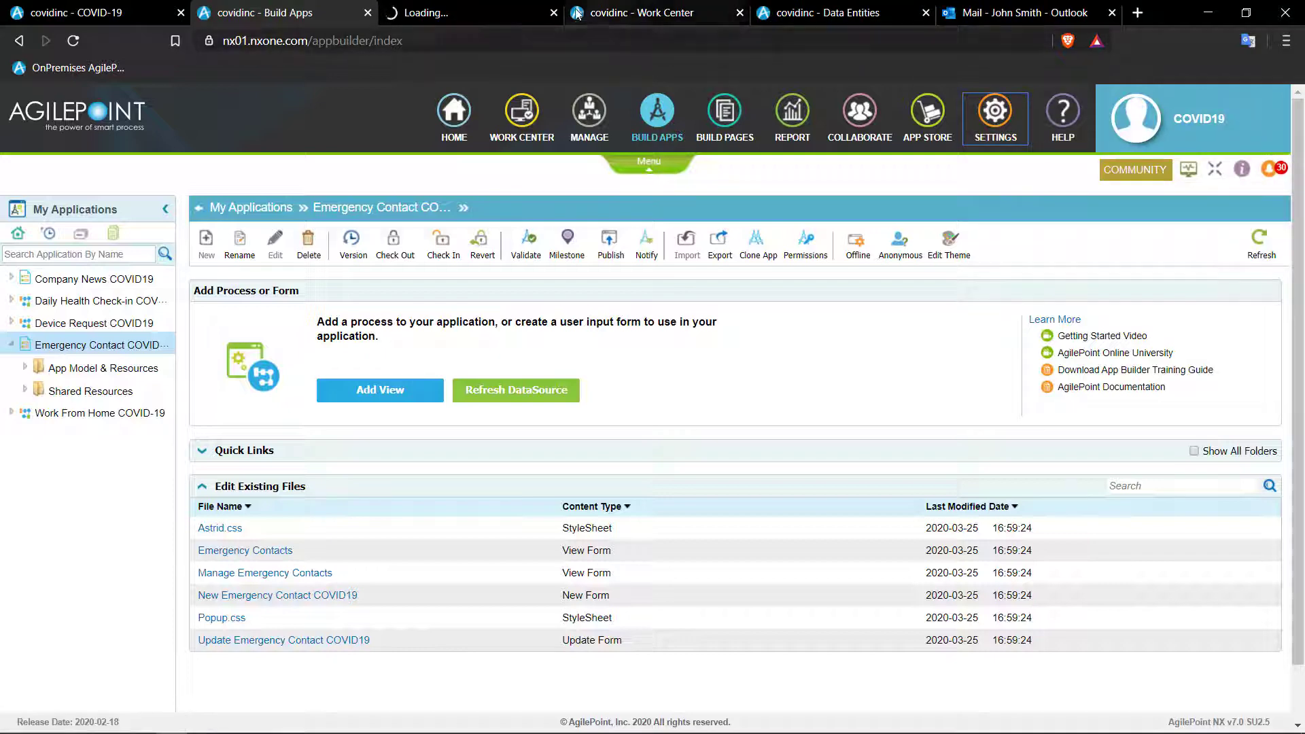
click(486, 14)
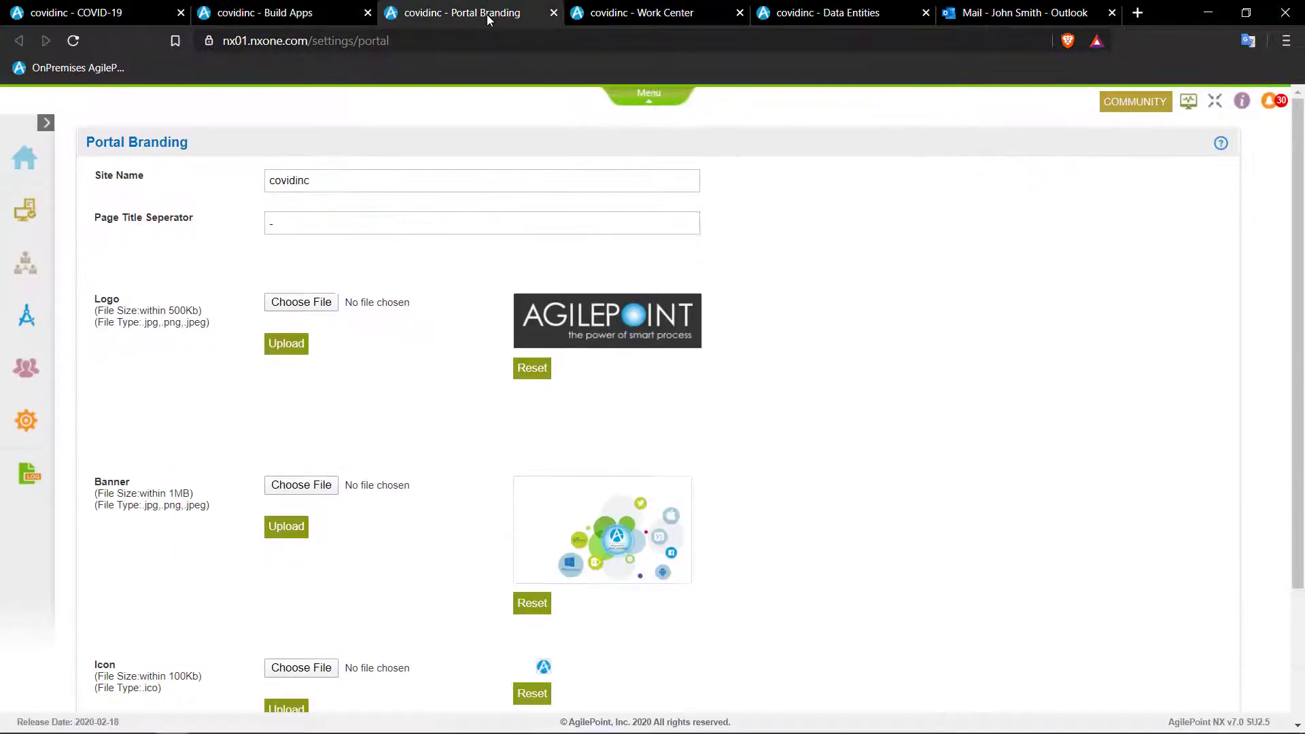
click(26, 426)
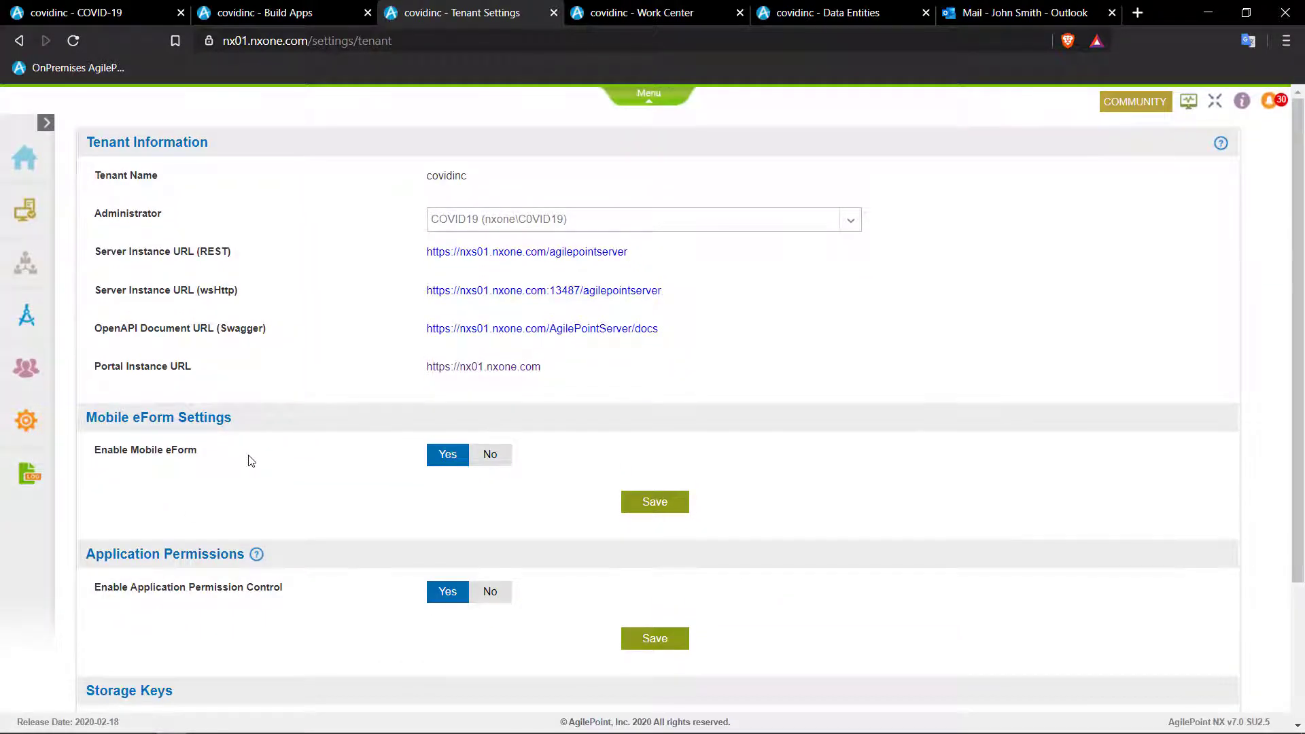
scroll(251, 459, down, 2)
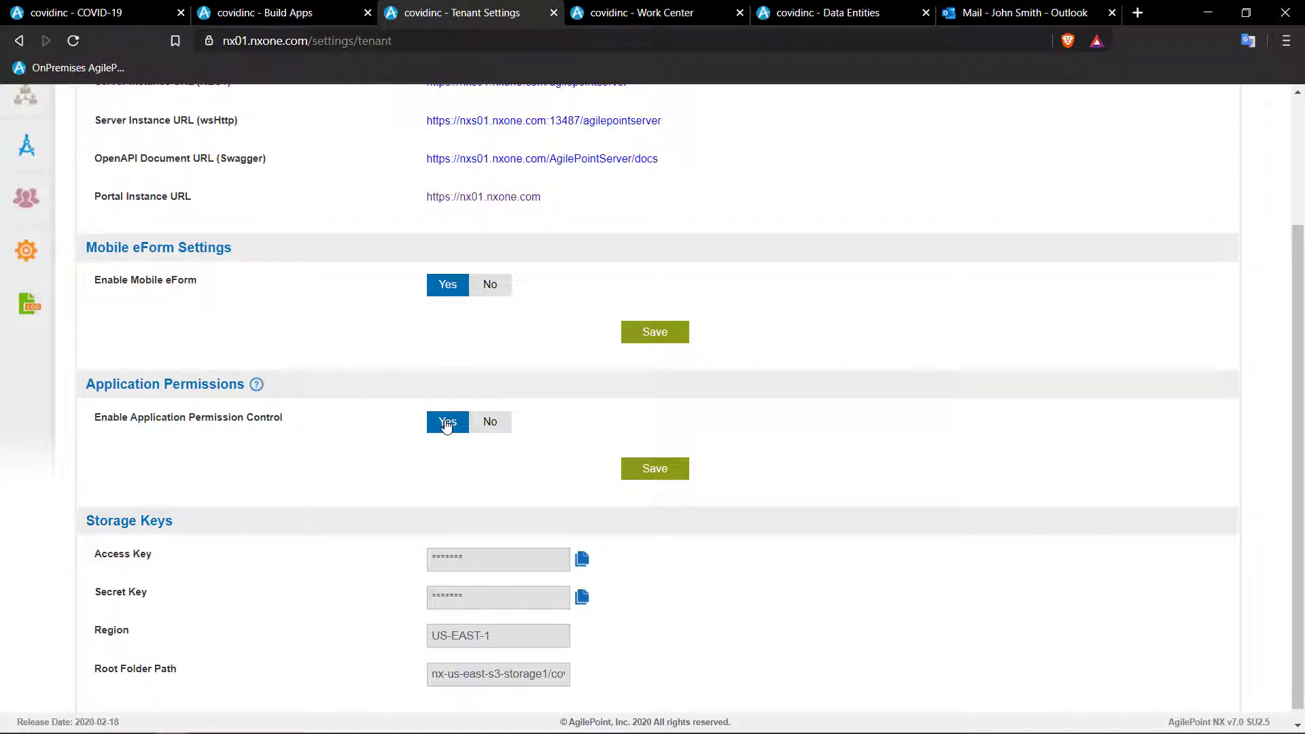
click(629, 469)
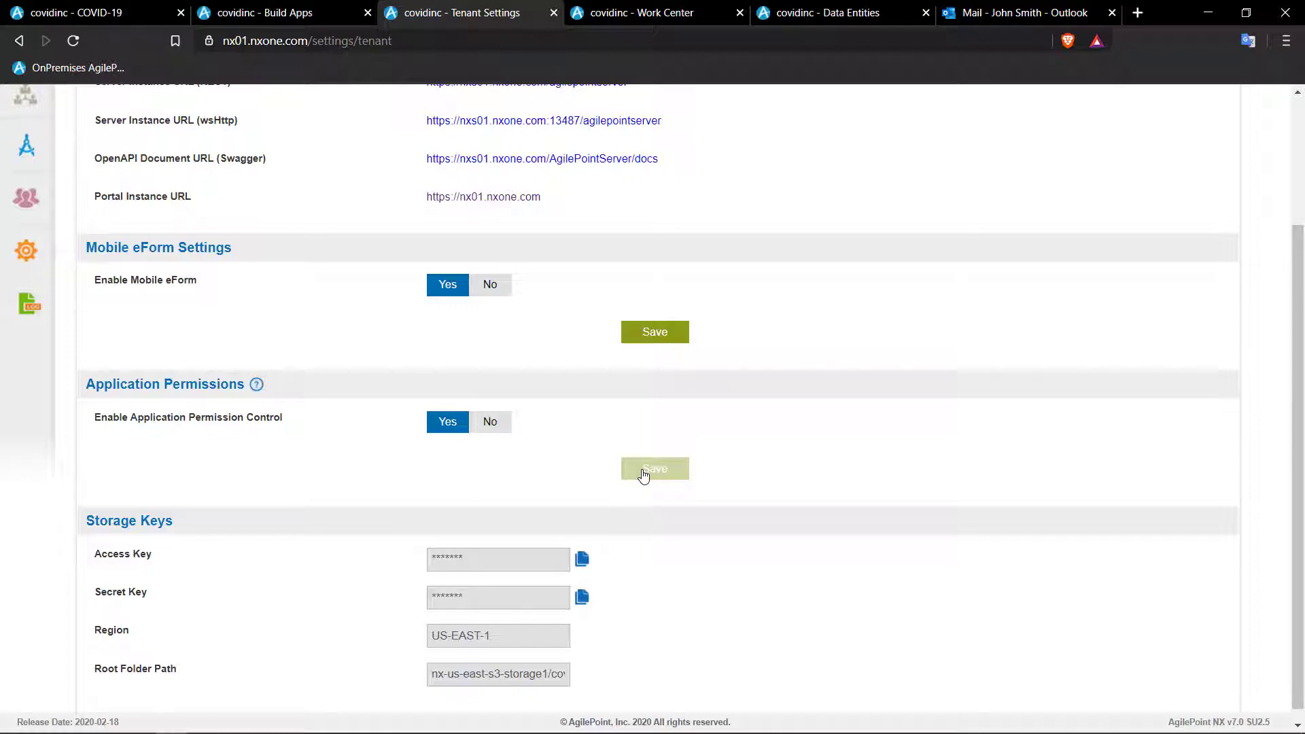
- Open the app's permissions and edit initiators for the Manage Emergency Contacts form
click(305, 14)
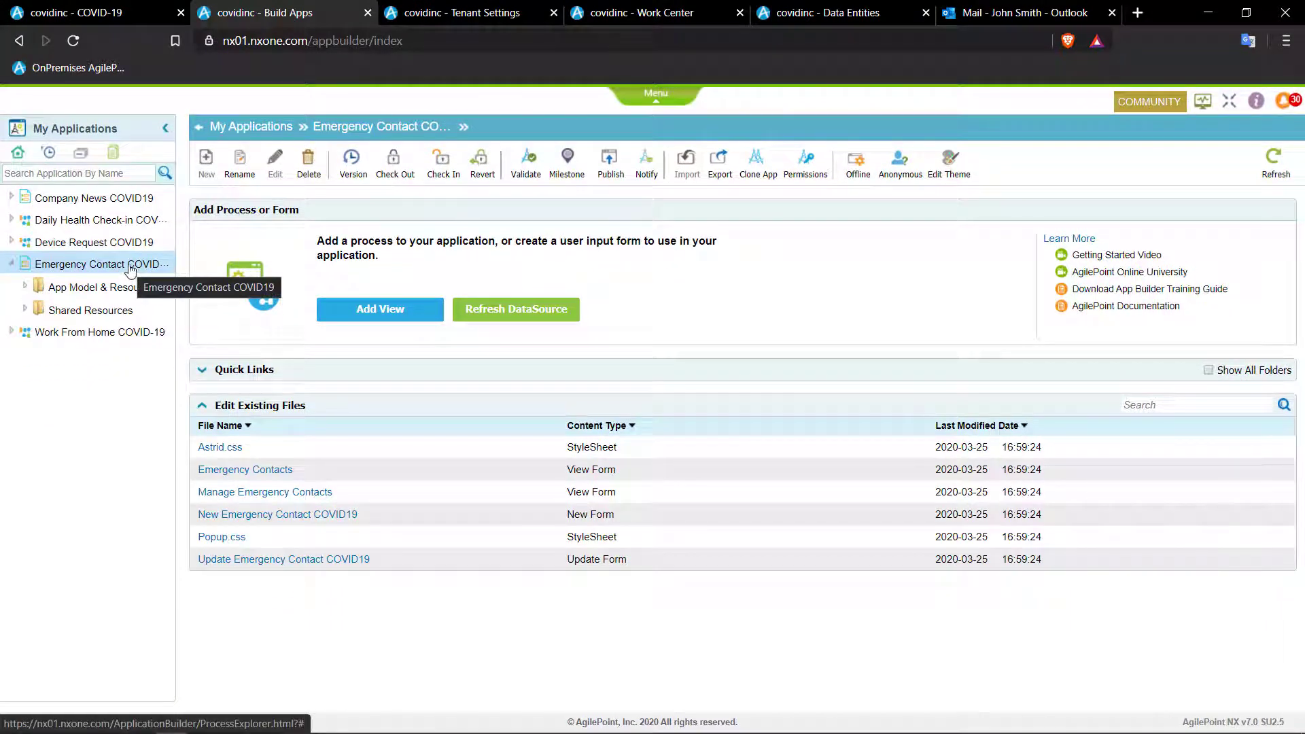
click(807, 165)
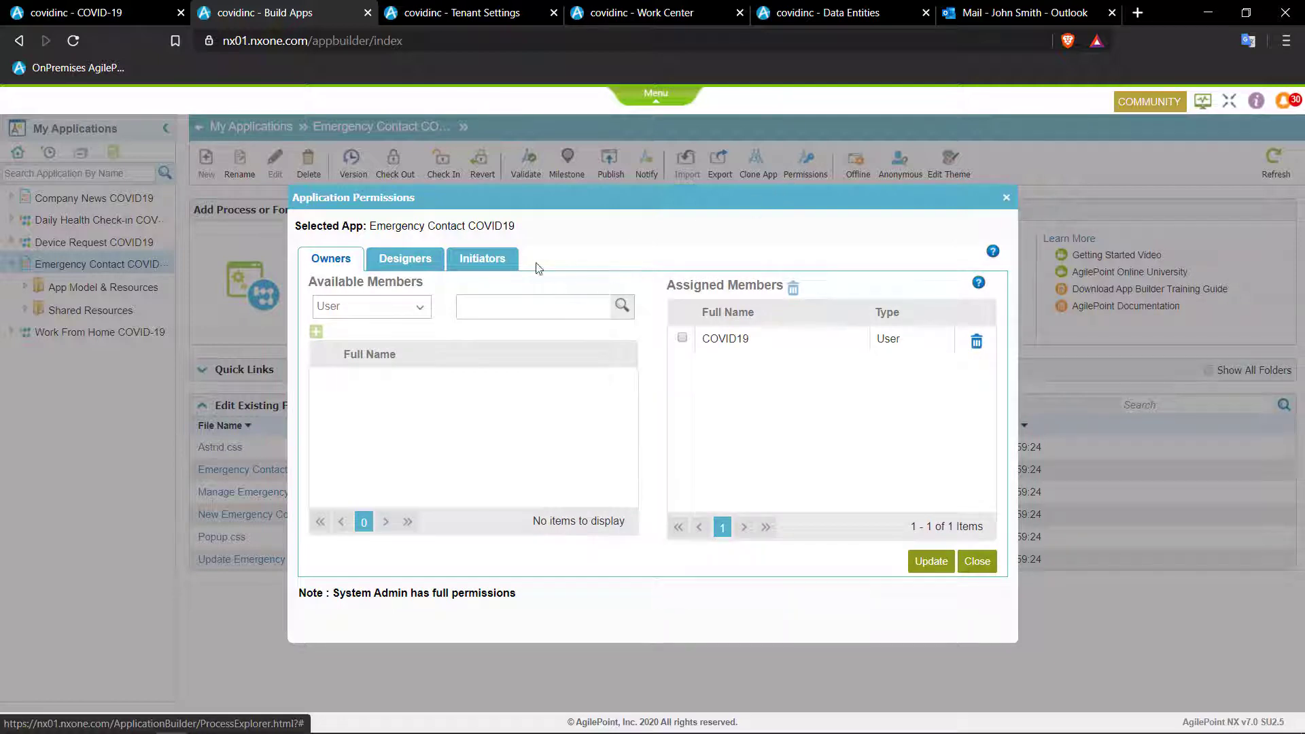
click(501, 266)
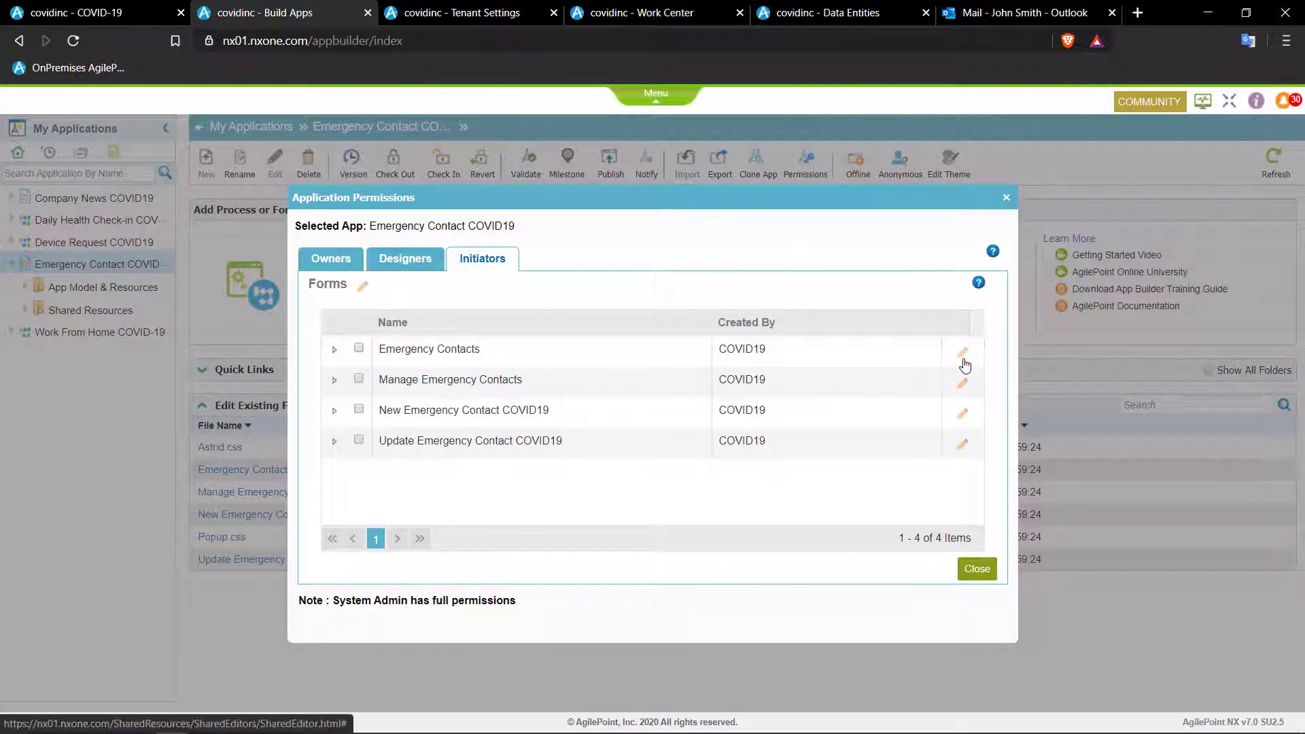
click(966, 383)
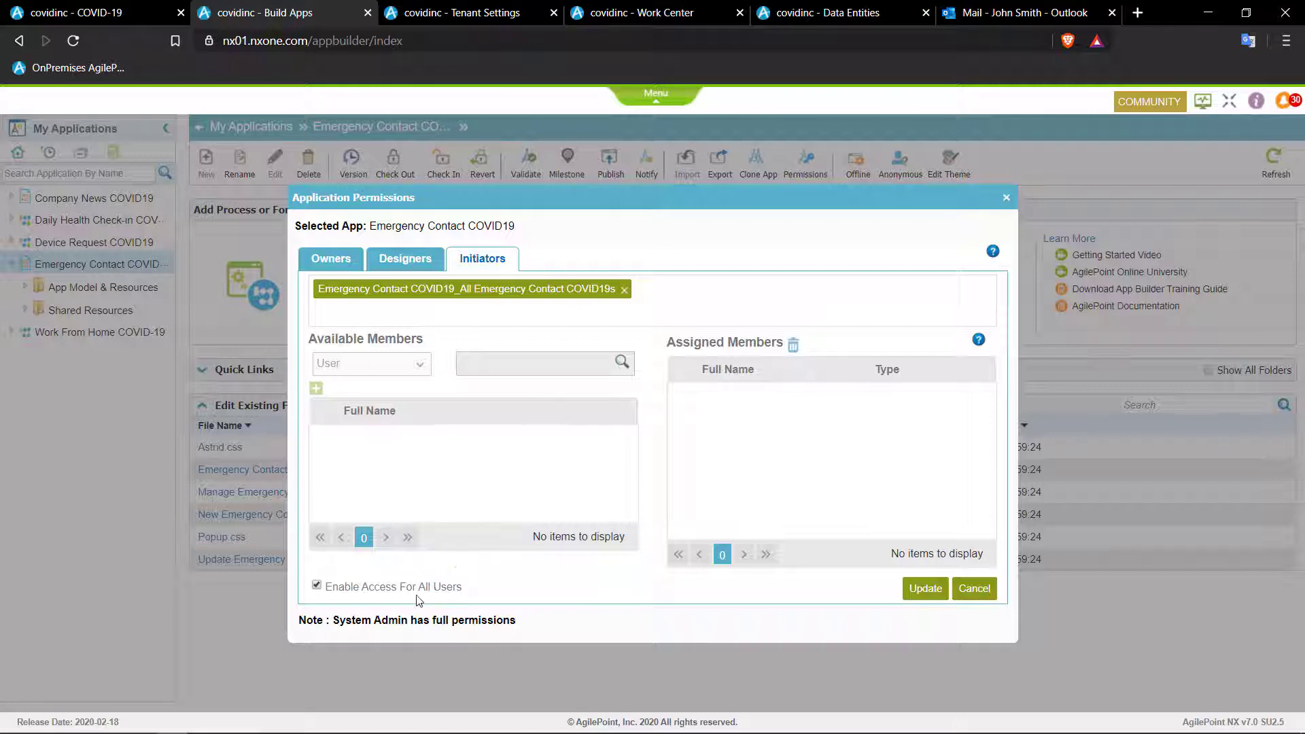
- Replace all-users access with the ADMINISTRATORS group as initiator, save, and close permissions
click(382, 588)
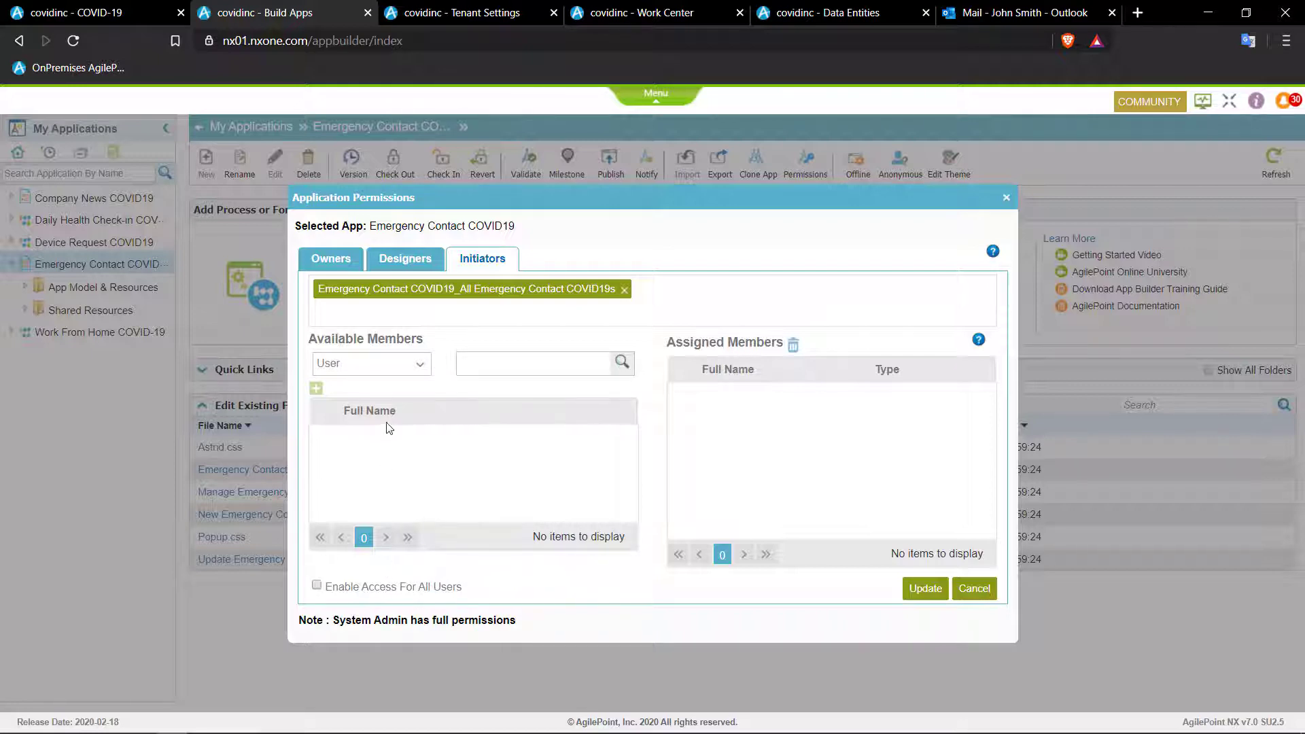
click(417, 365)
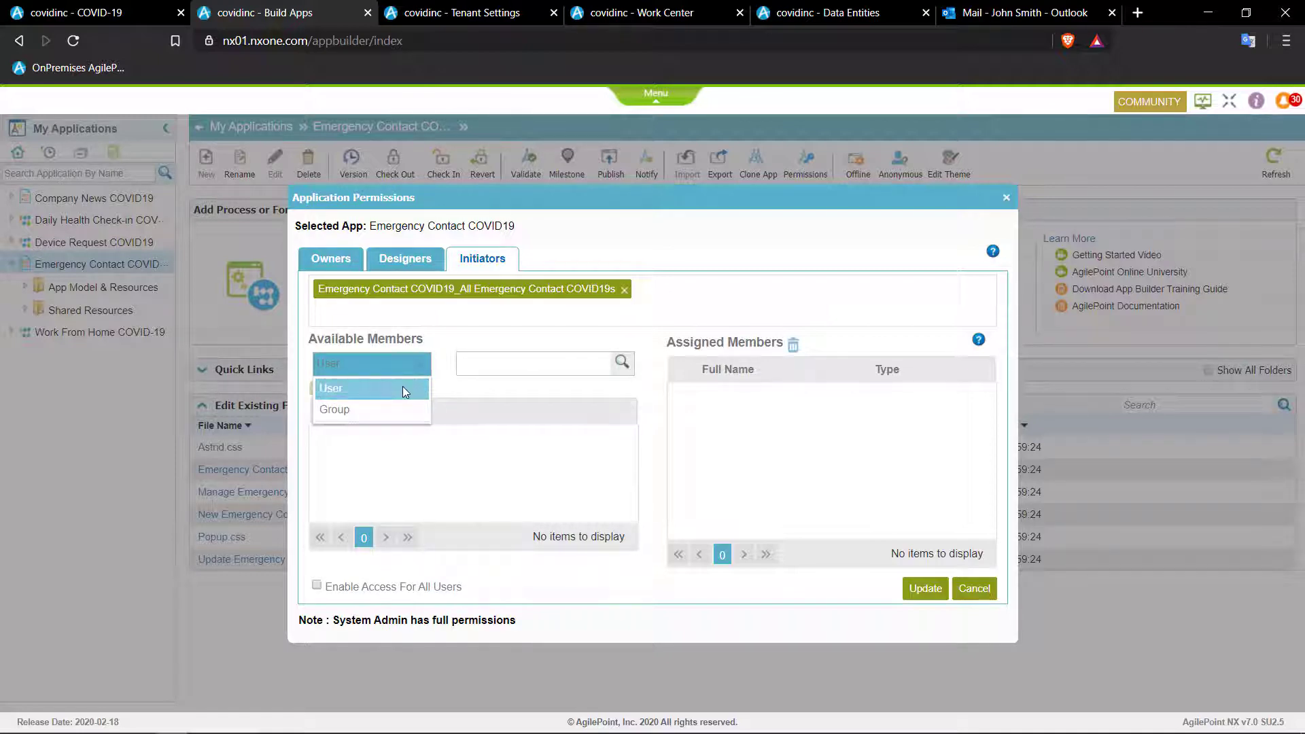
click(400, 409)
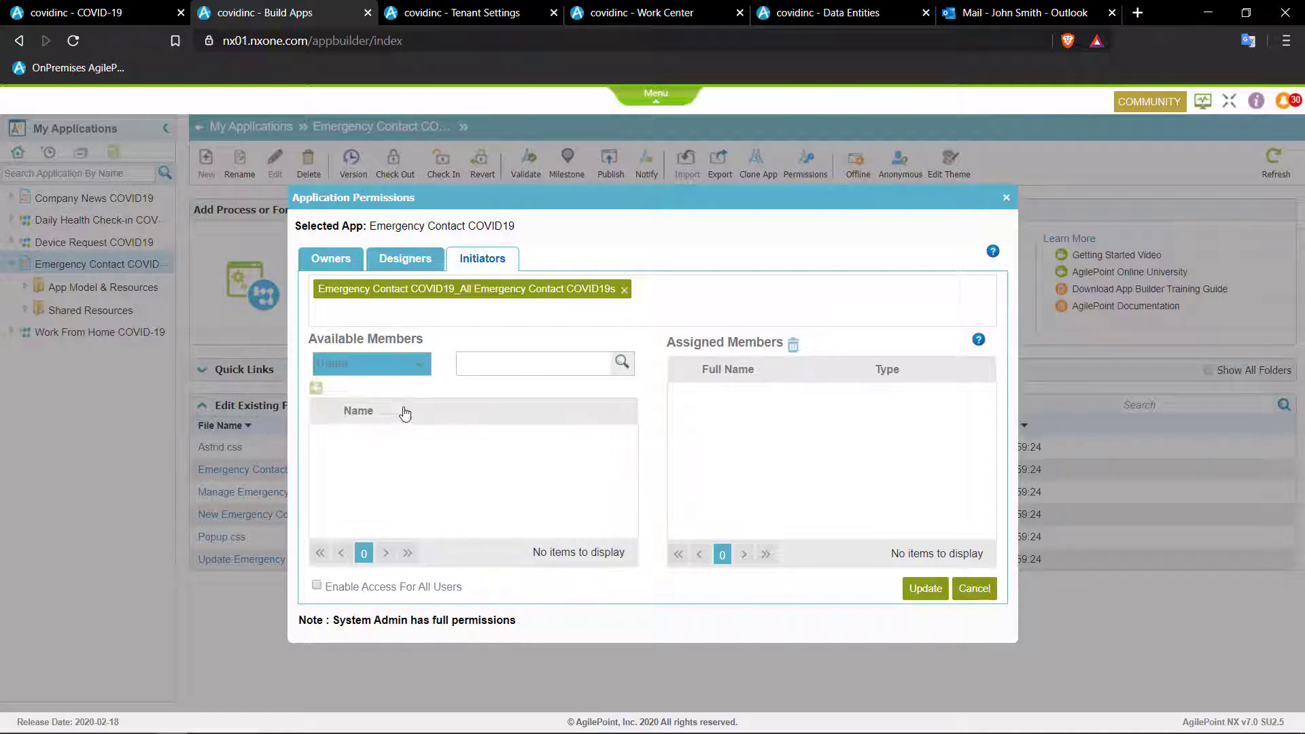
click(621, 363)
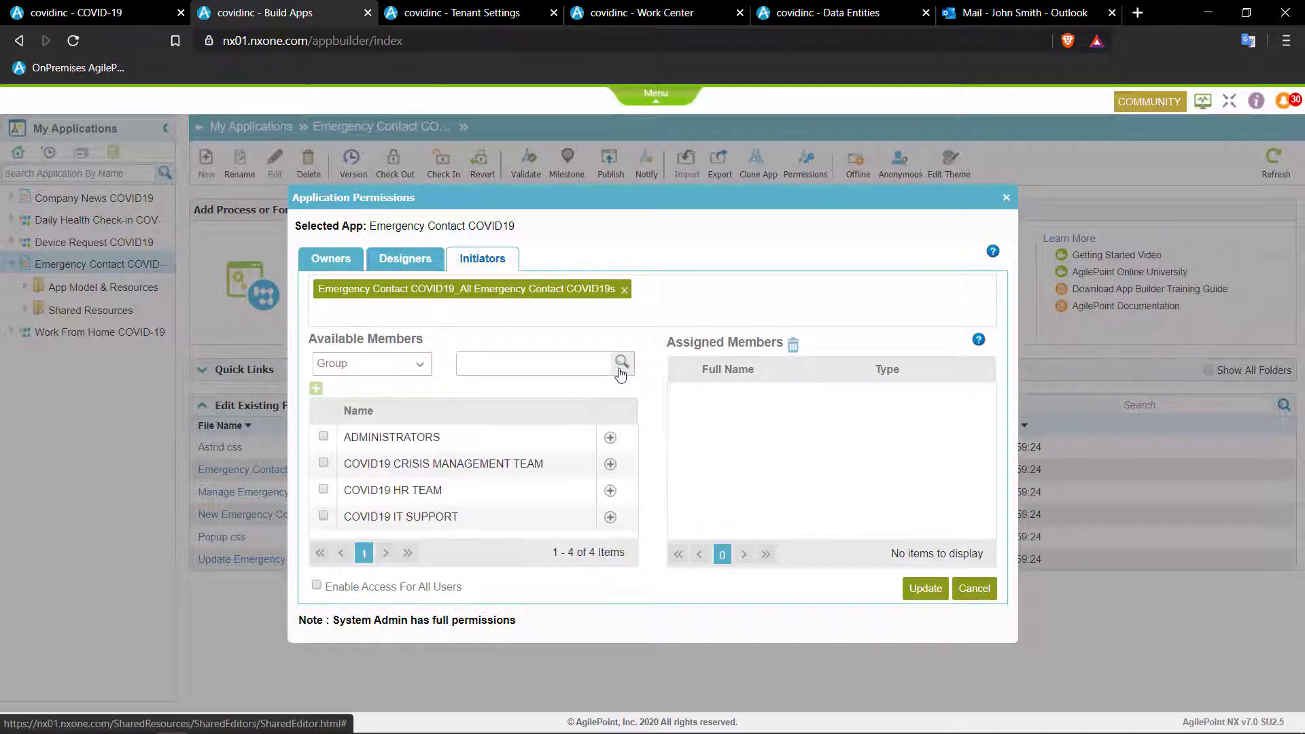
click(324, 437)
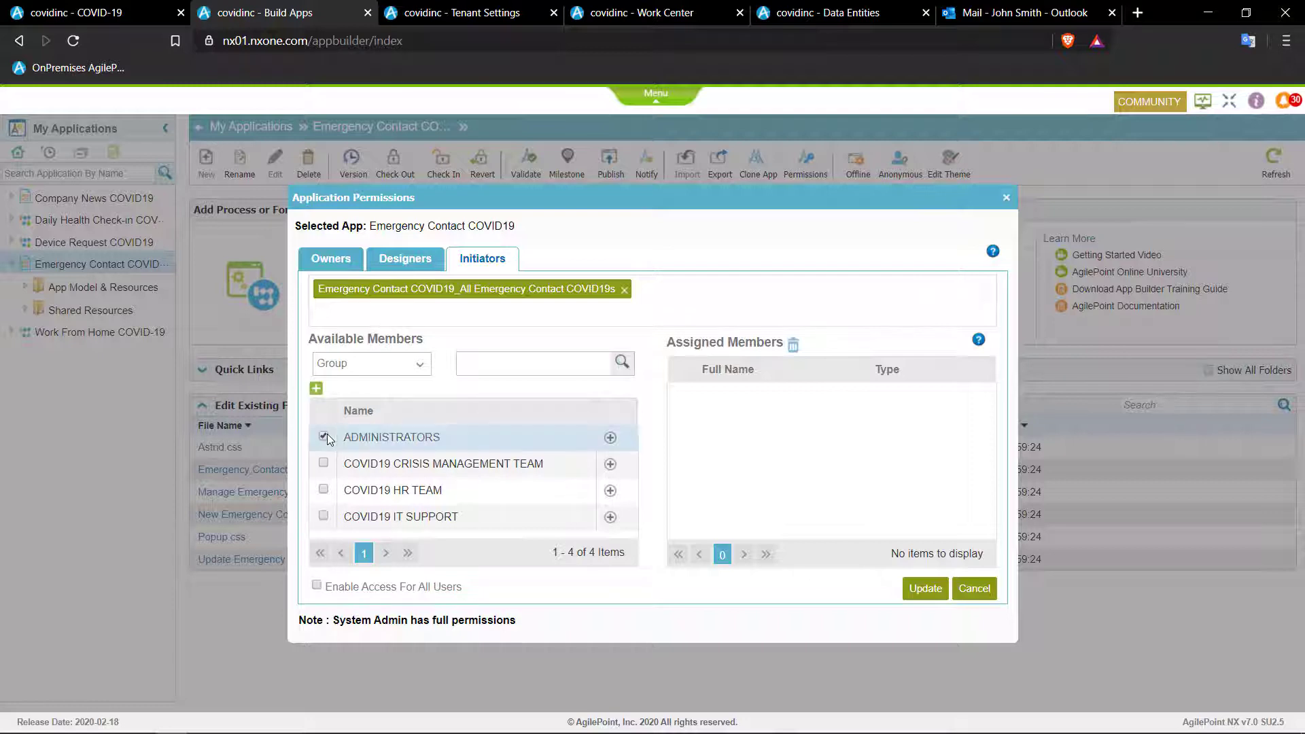
click(316, 388)
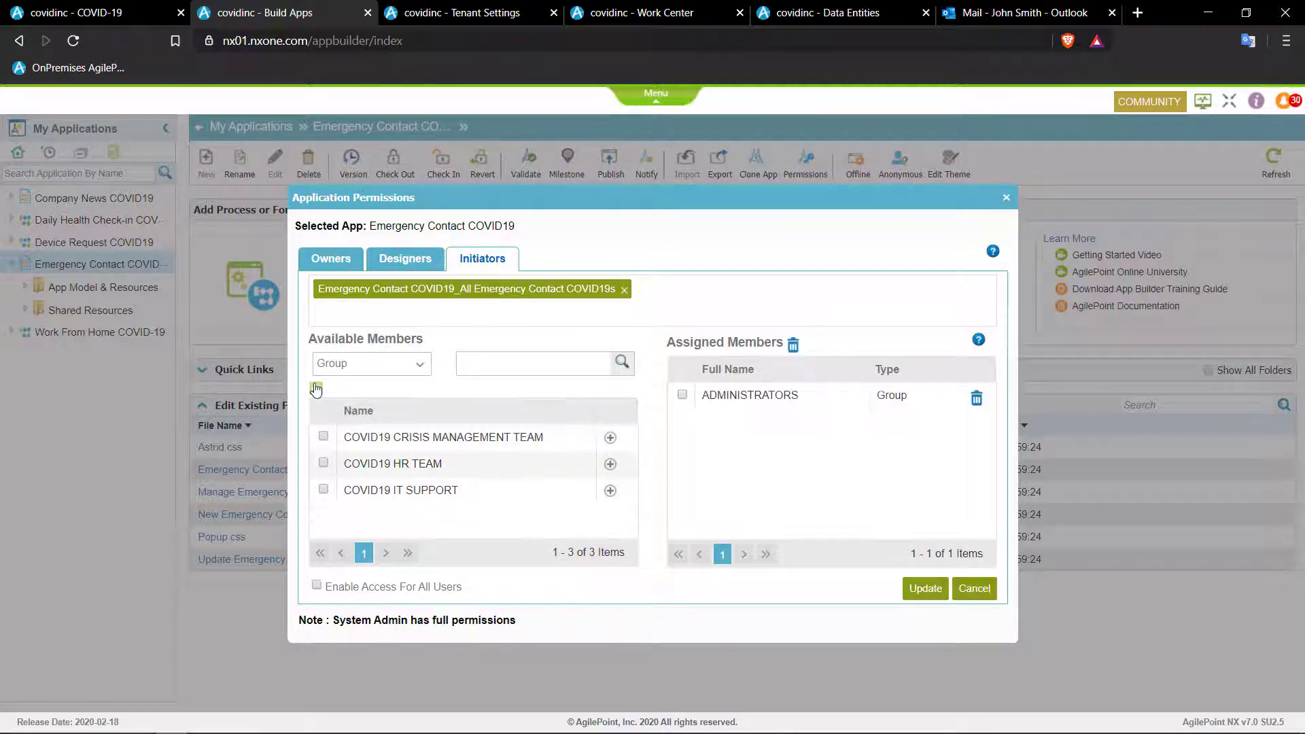
click(911, 587)
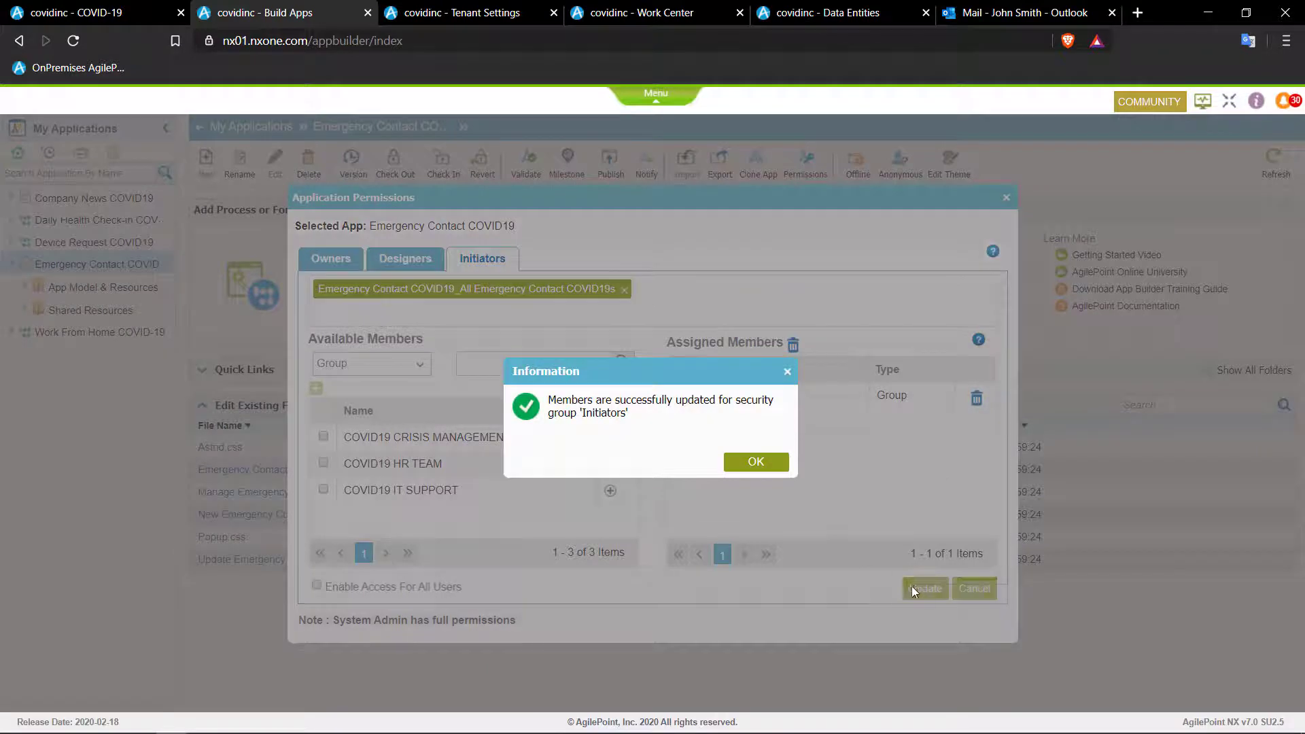
click(753, 465)
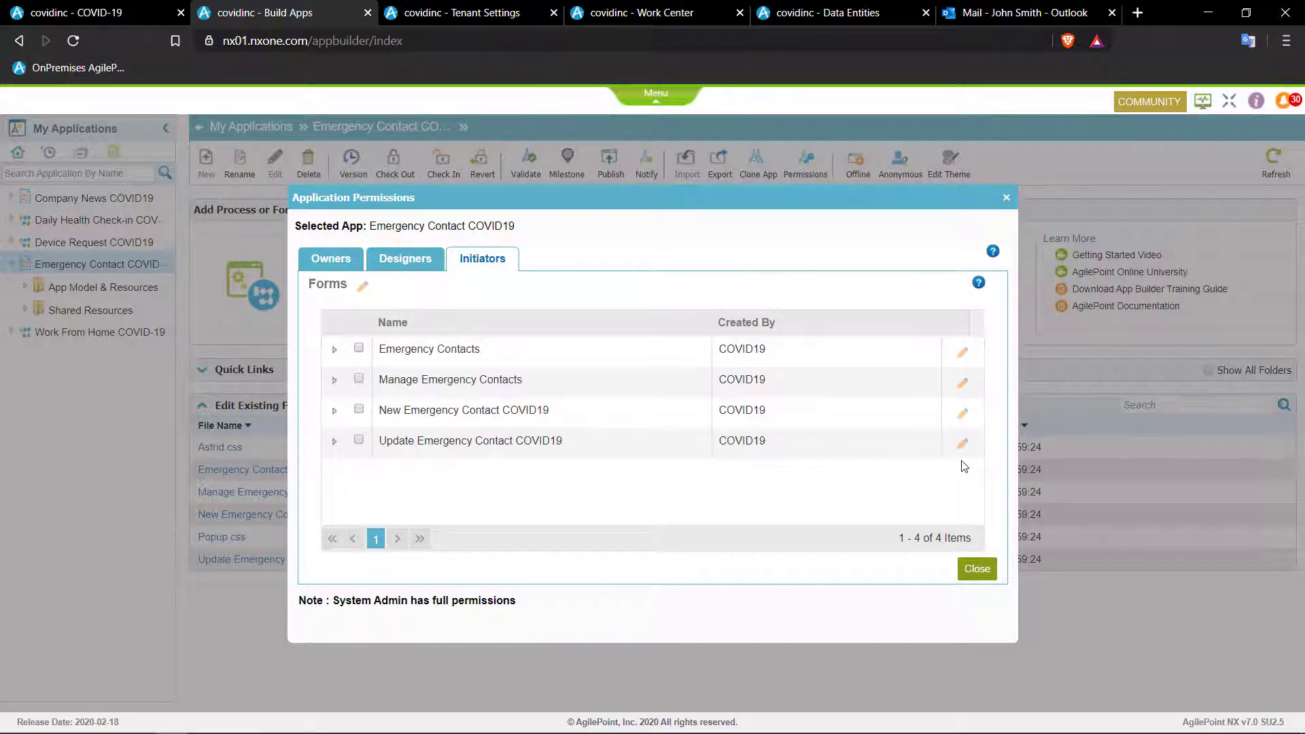
click(984, 572)
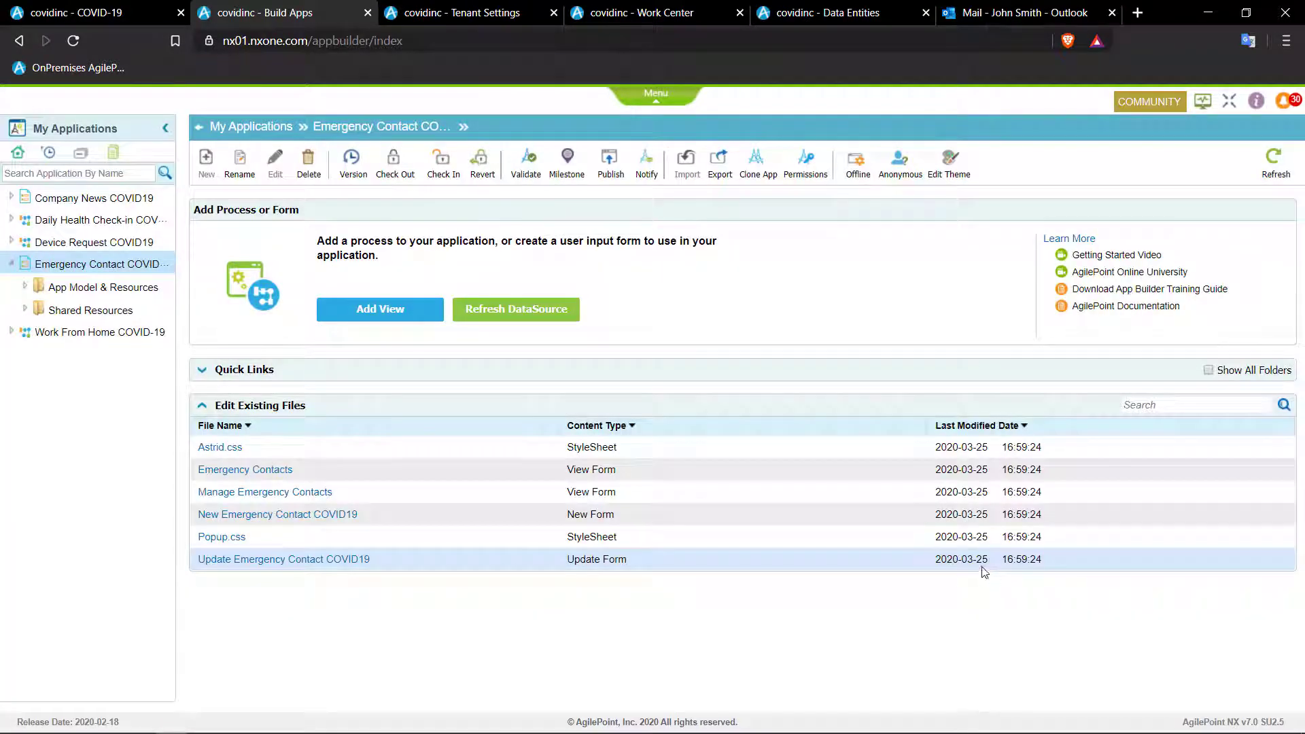
- Open the empty Emergency Contacts page from the COVID-19 landing tab, then view Work Center
click(135, 24)
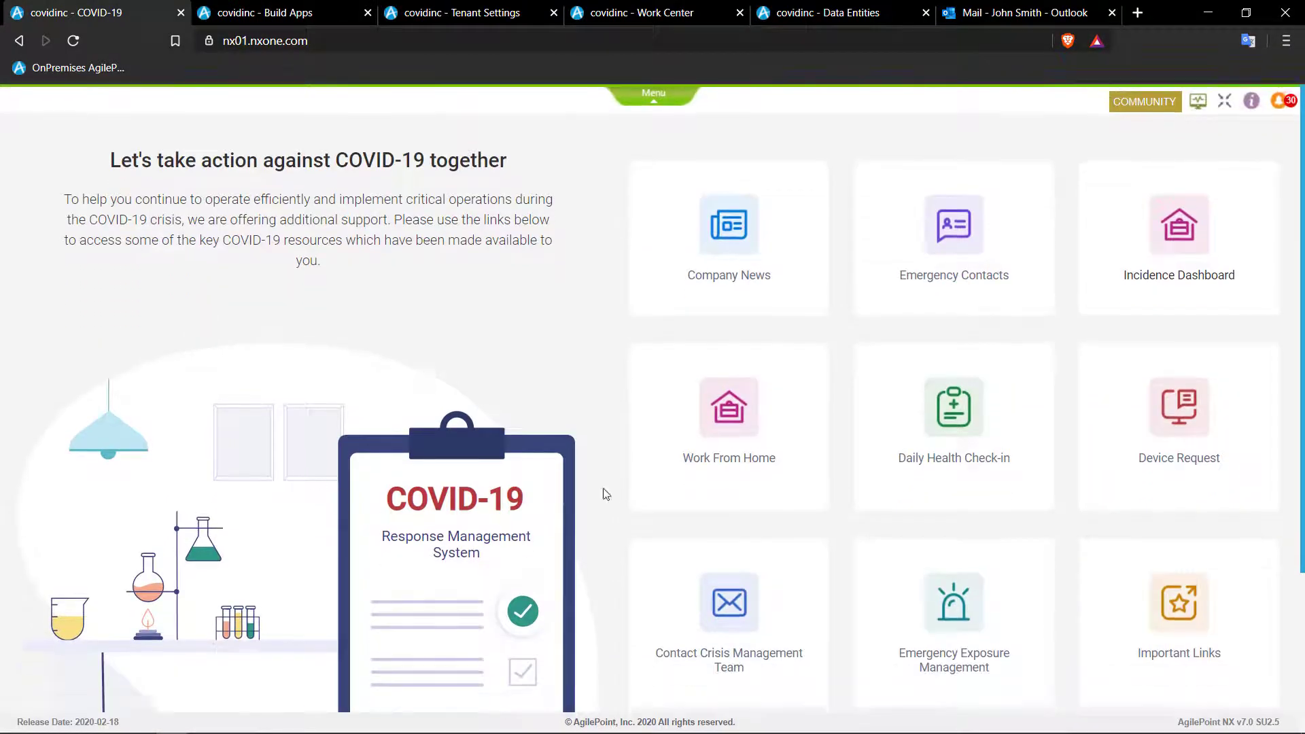
click(979, 238)
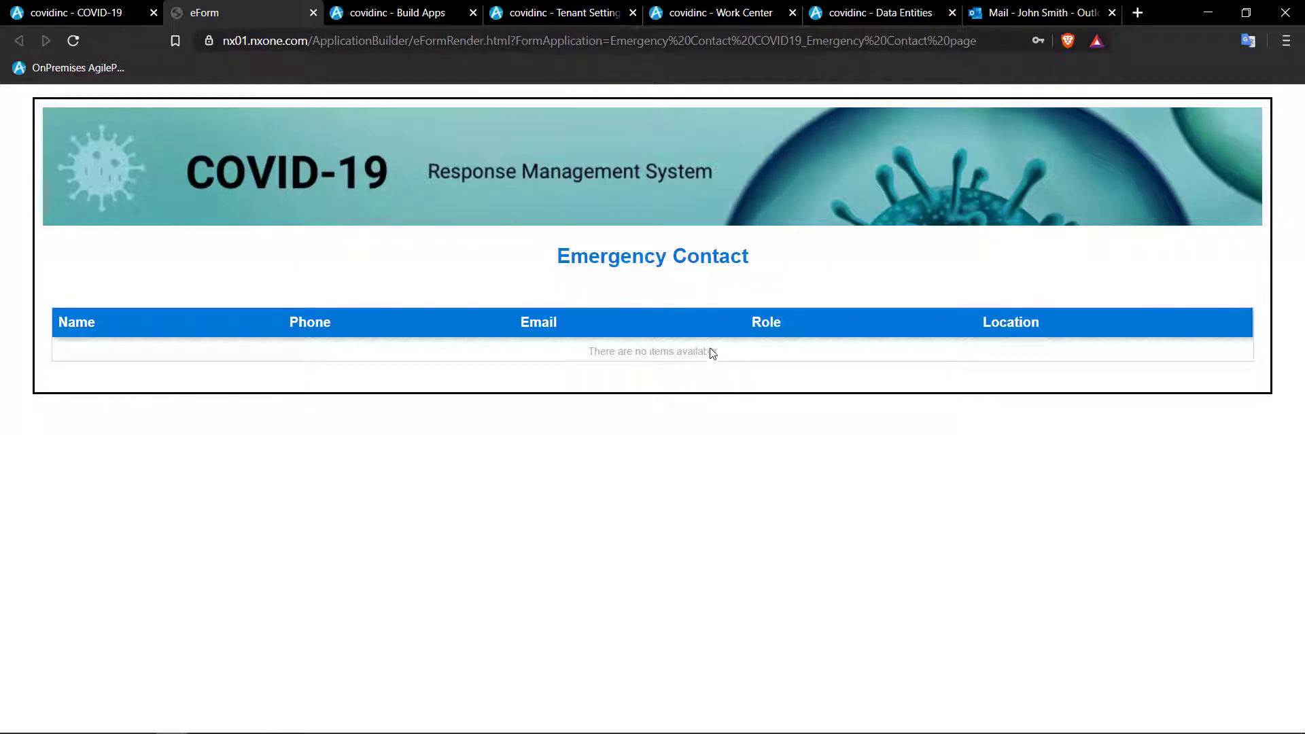
click(716, 14)
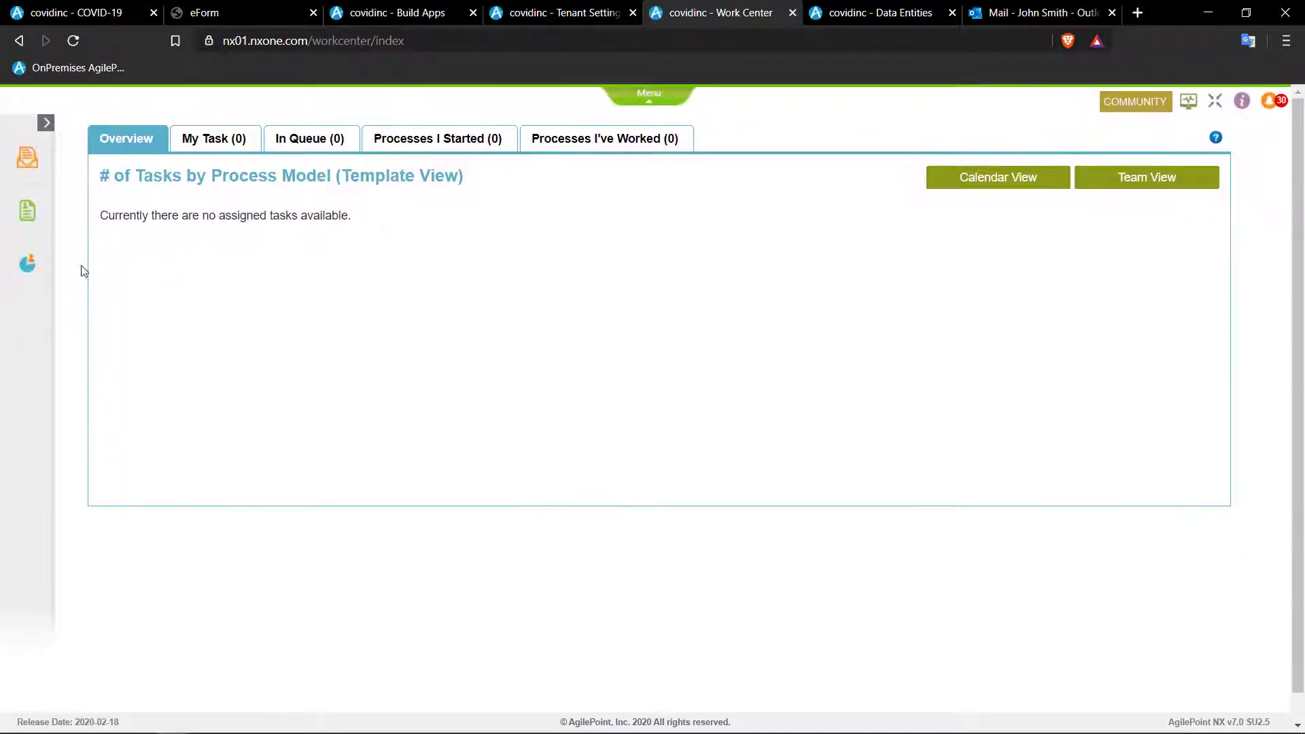
- Launch the Manage Emergency Contacts app from Work Center's My Applications list
click(25, 211)
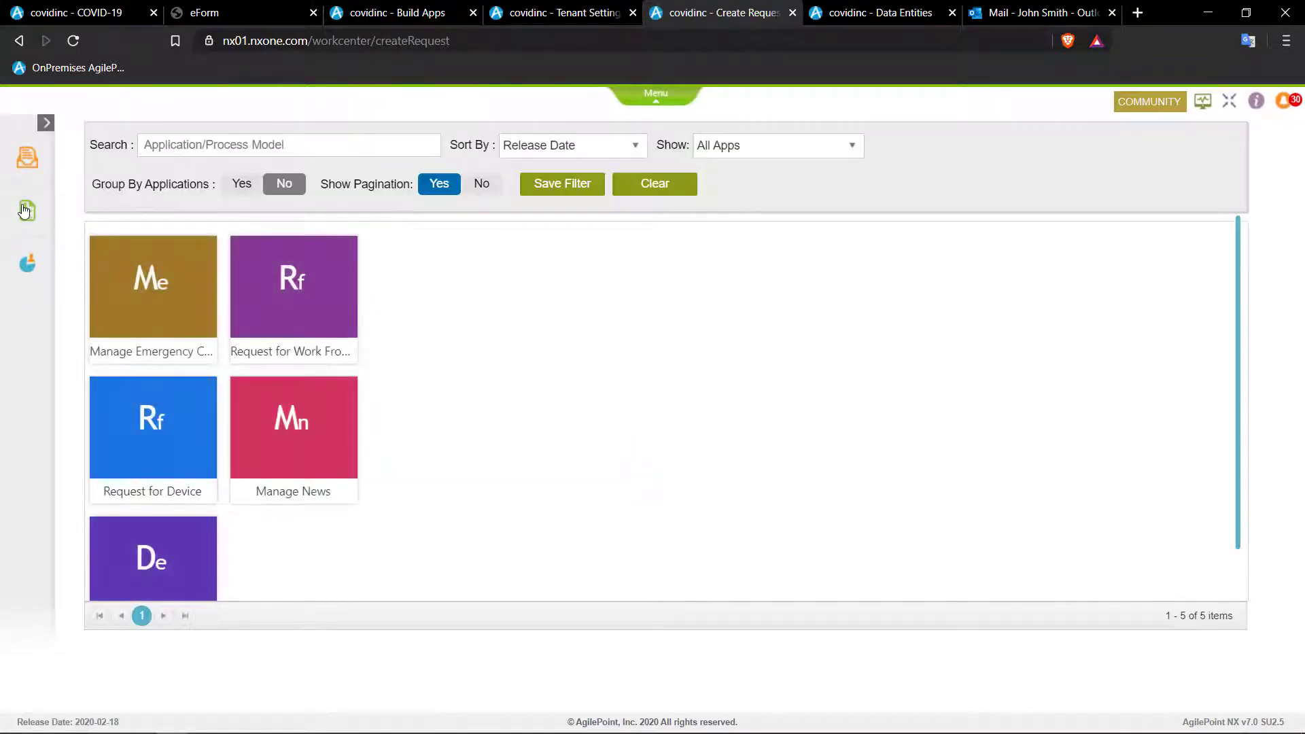
click(187, 319)
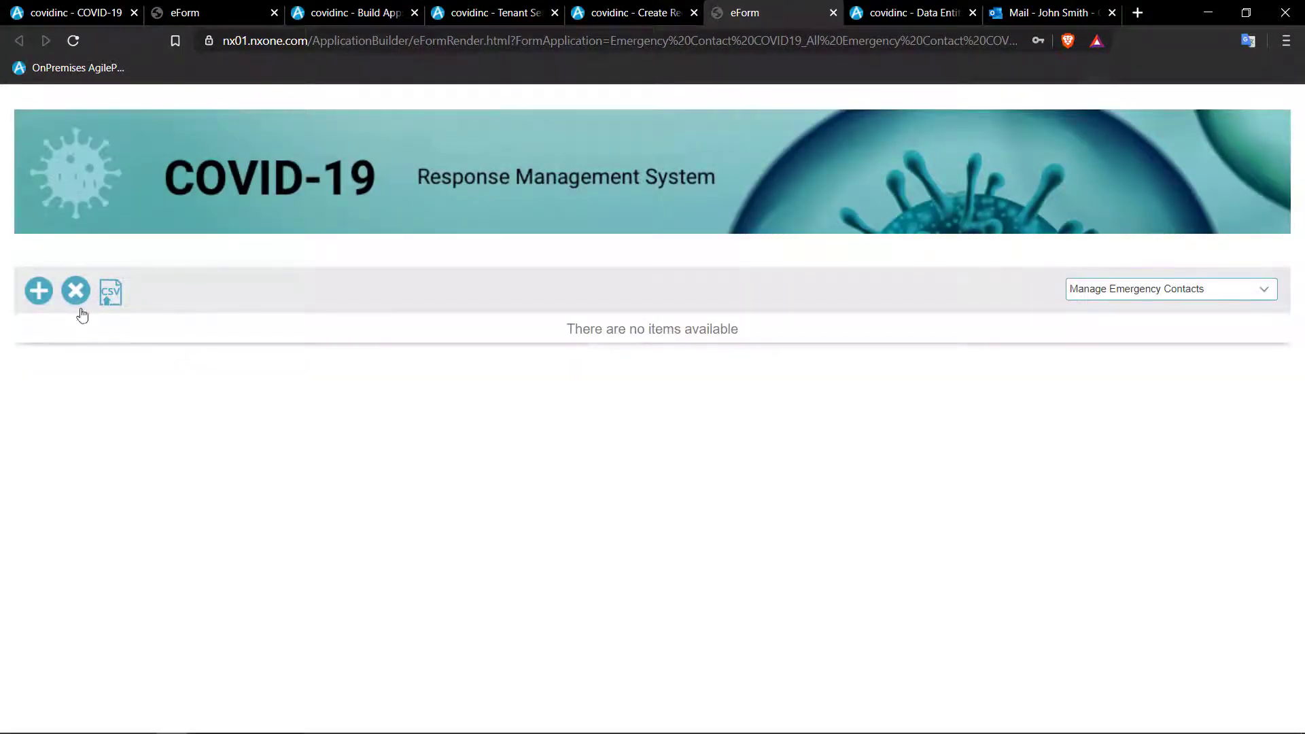
- Add an emergency contact with a typed name and e-mail, role Sales in London, and submit
click(39, 291)
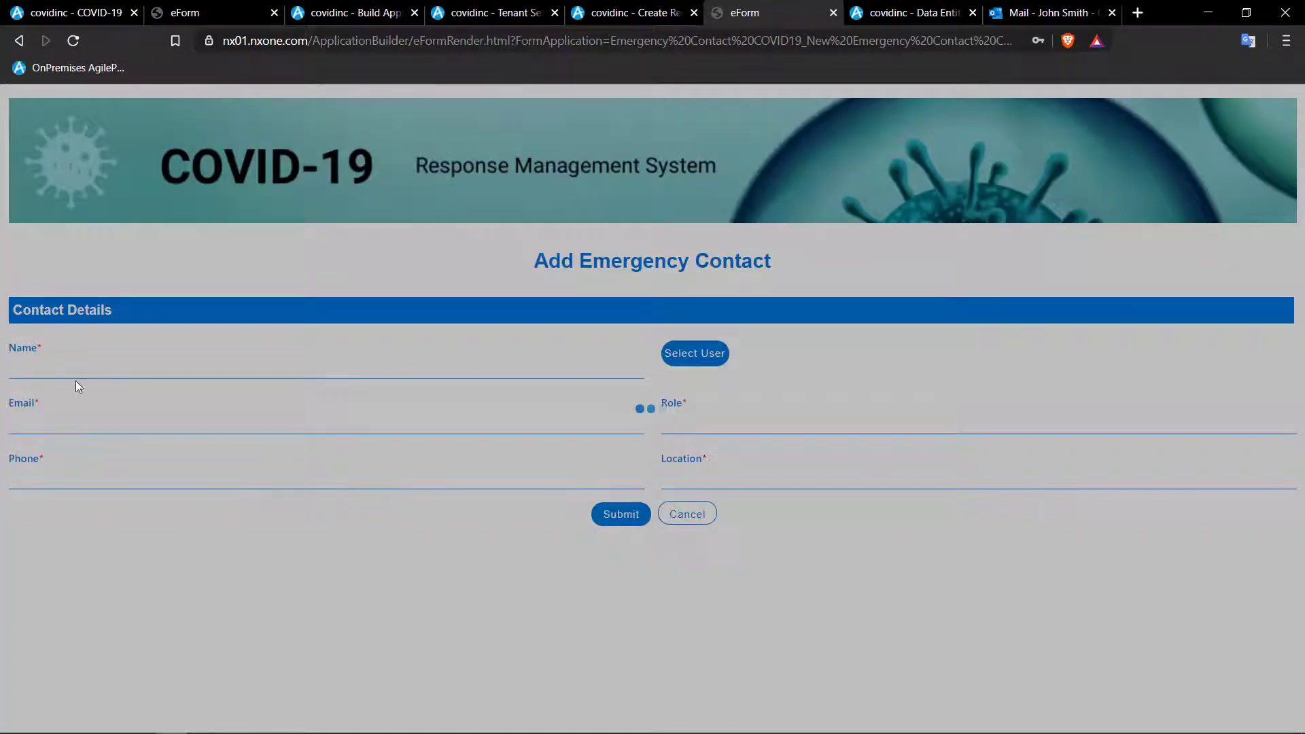
click(52, 356)
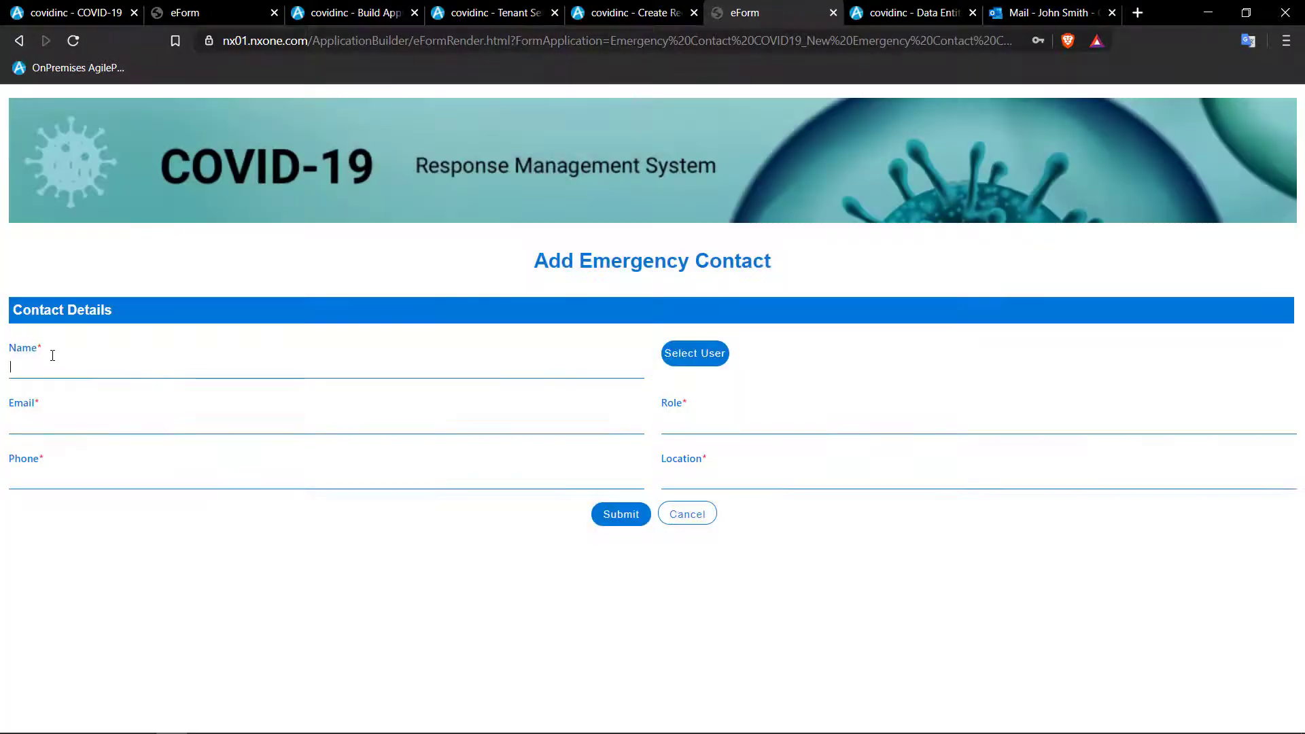
click(695, 354)
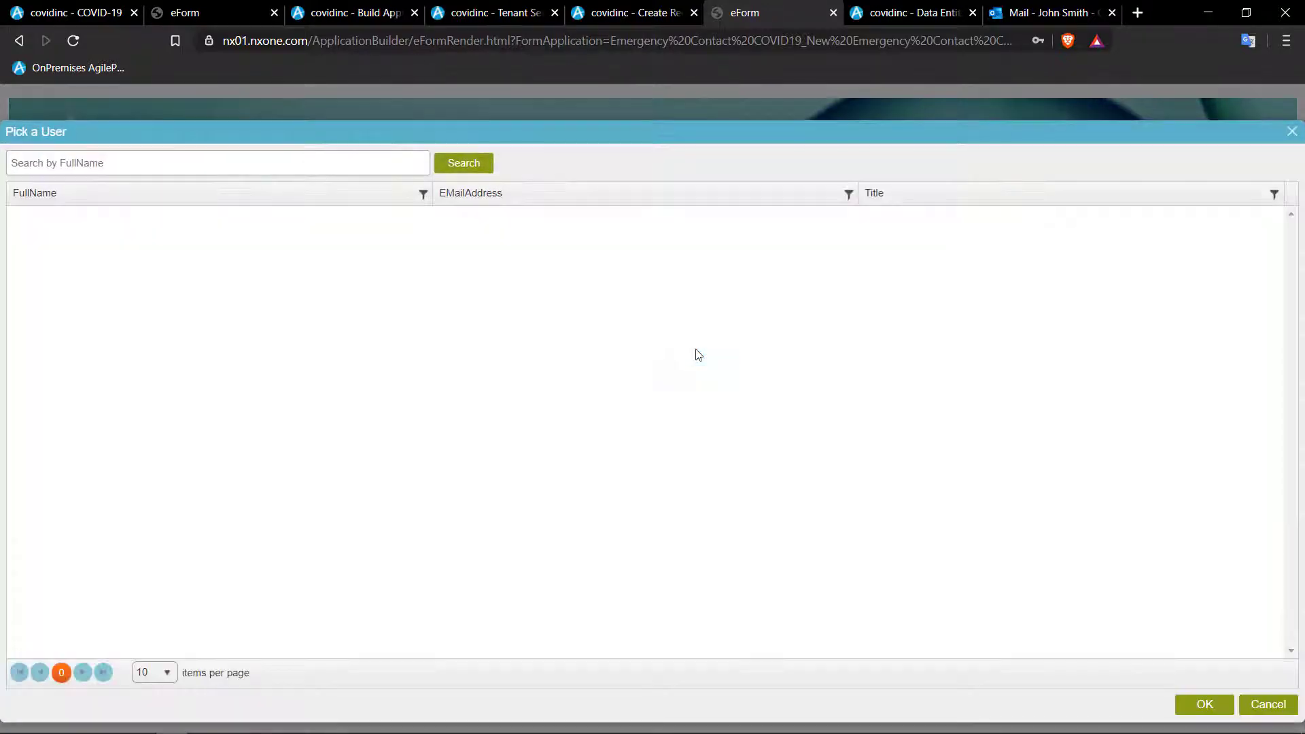
click(466, 164)
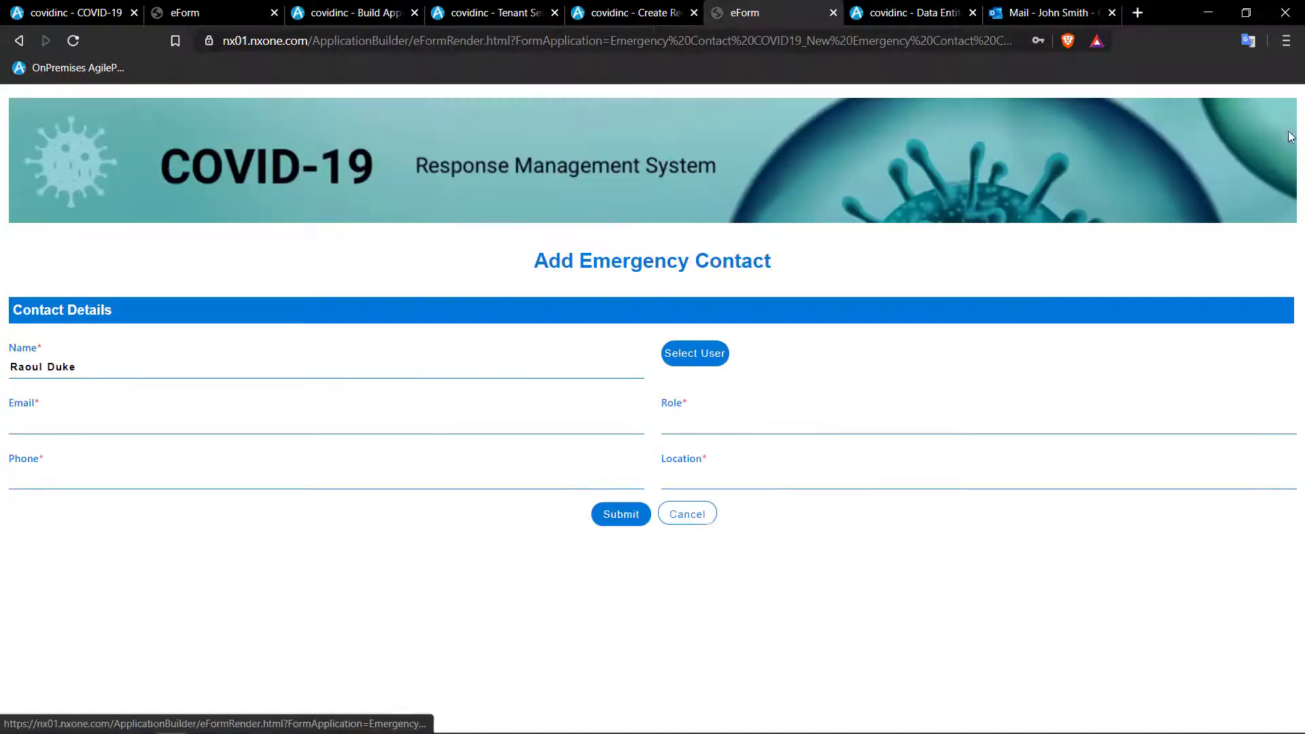
click(1291, 131)
click(62, 432)
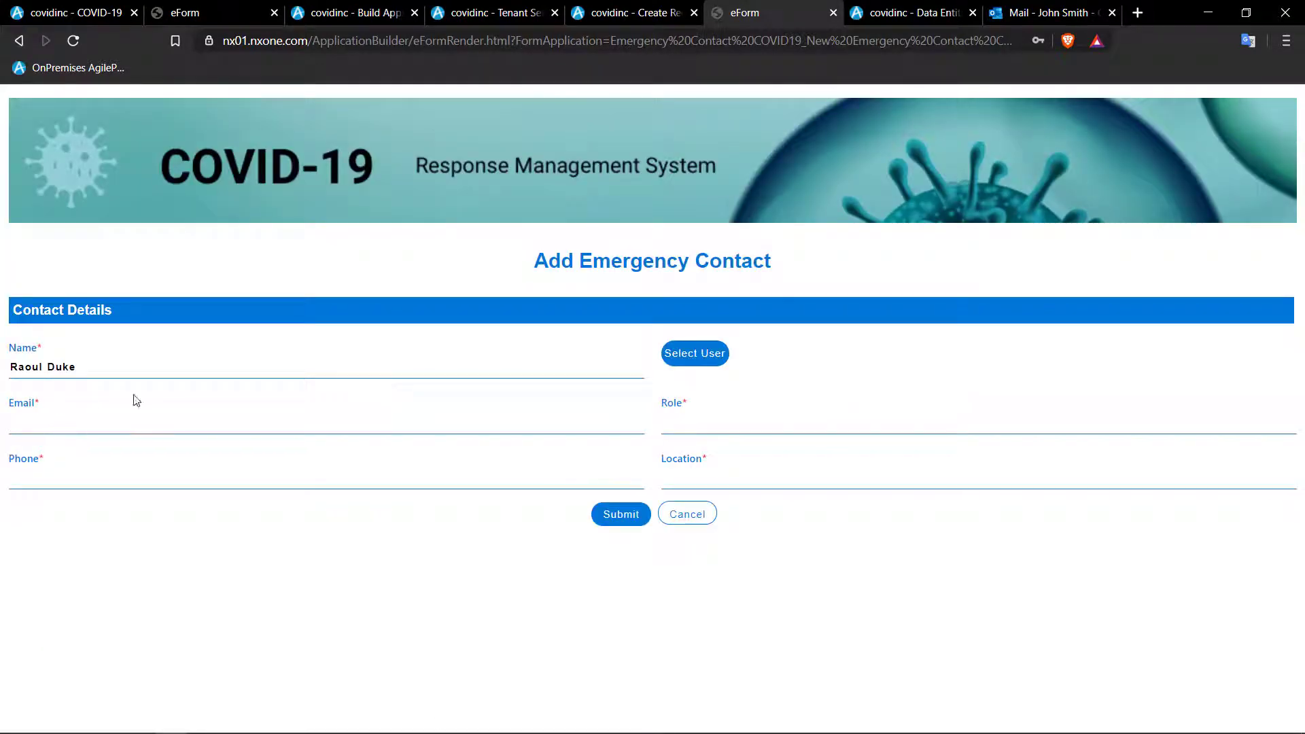
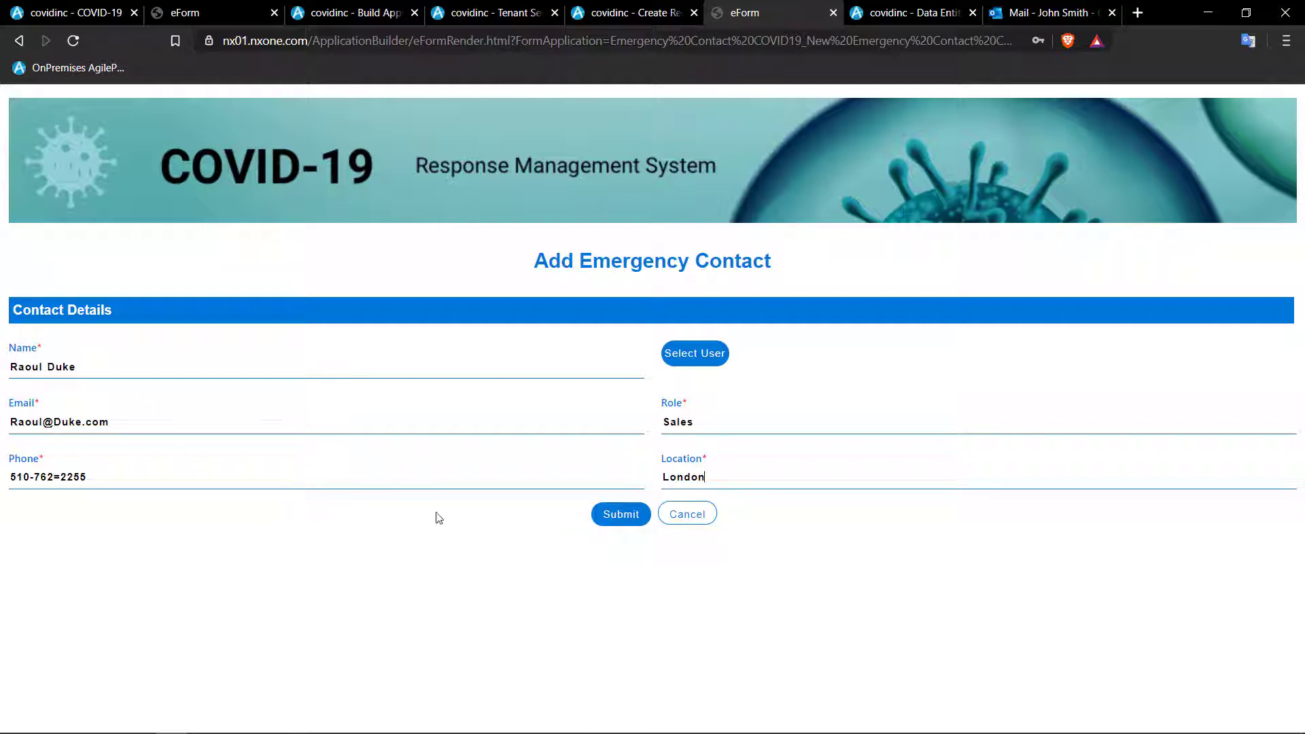
click(634, 518)
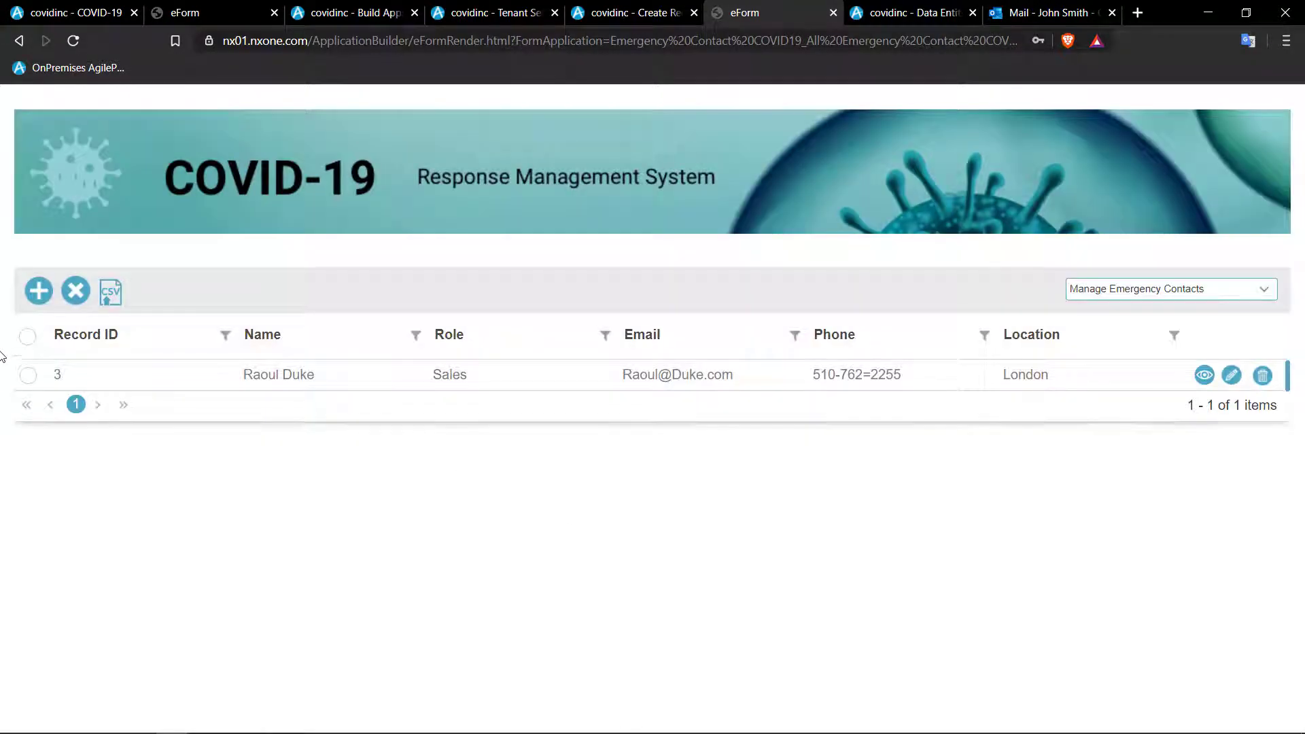
- Add COVID-19 Manager via the user picker, complete the phone, set location Pleasanton, and submit
click(39, 291)
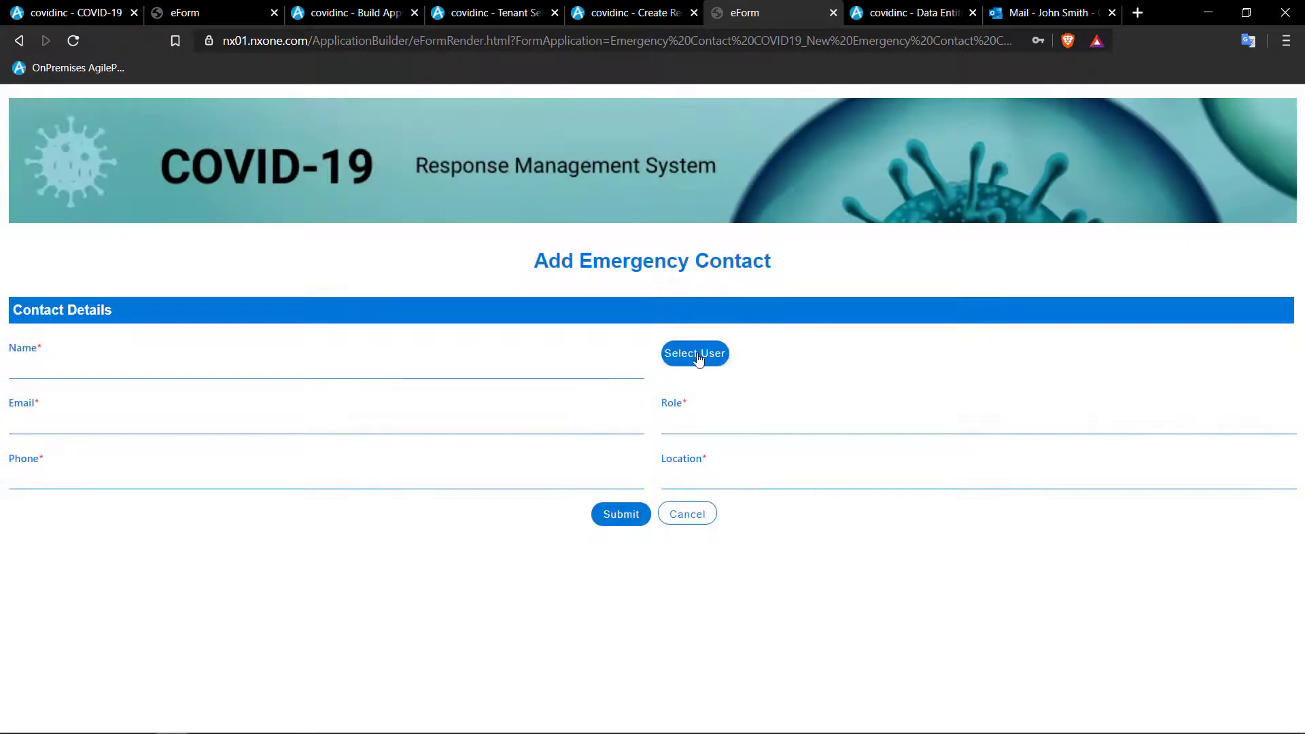
click(698, 358)
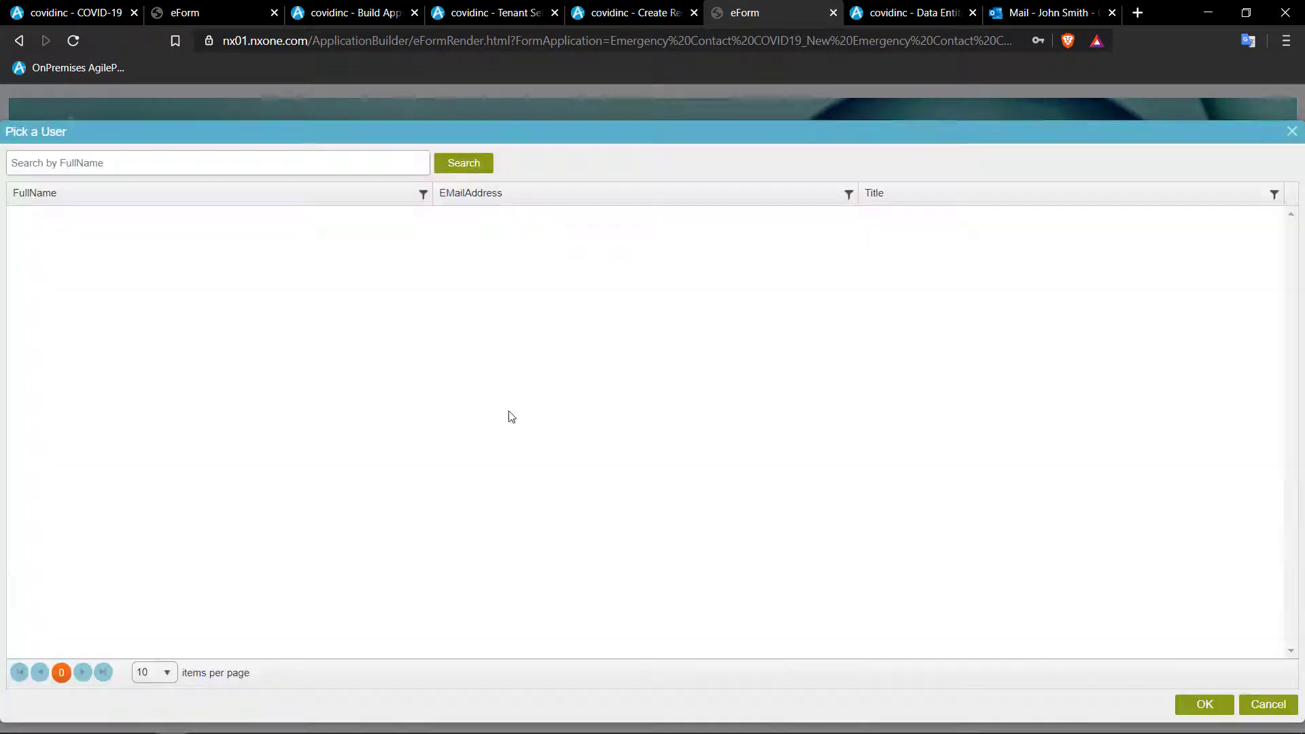
click(460, 162)
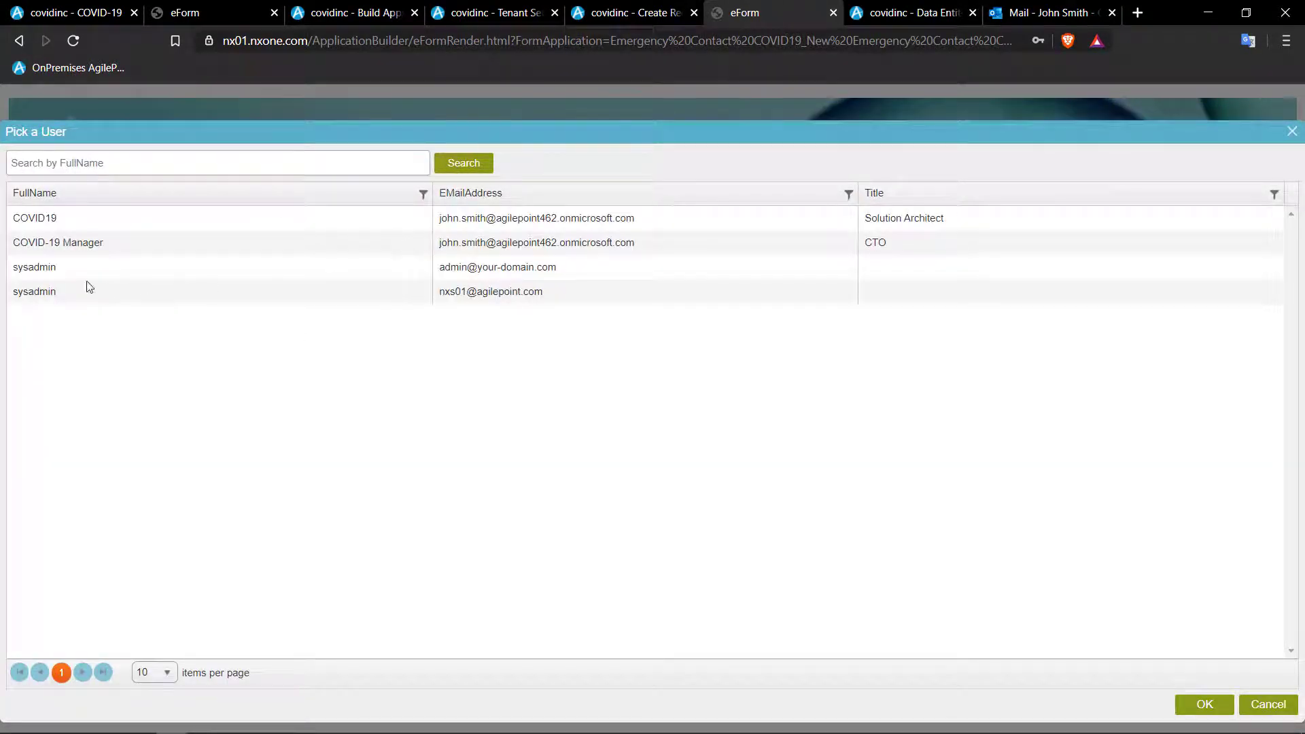
click(58, 244)
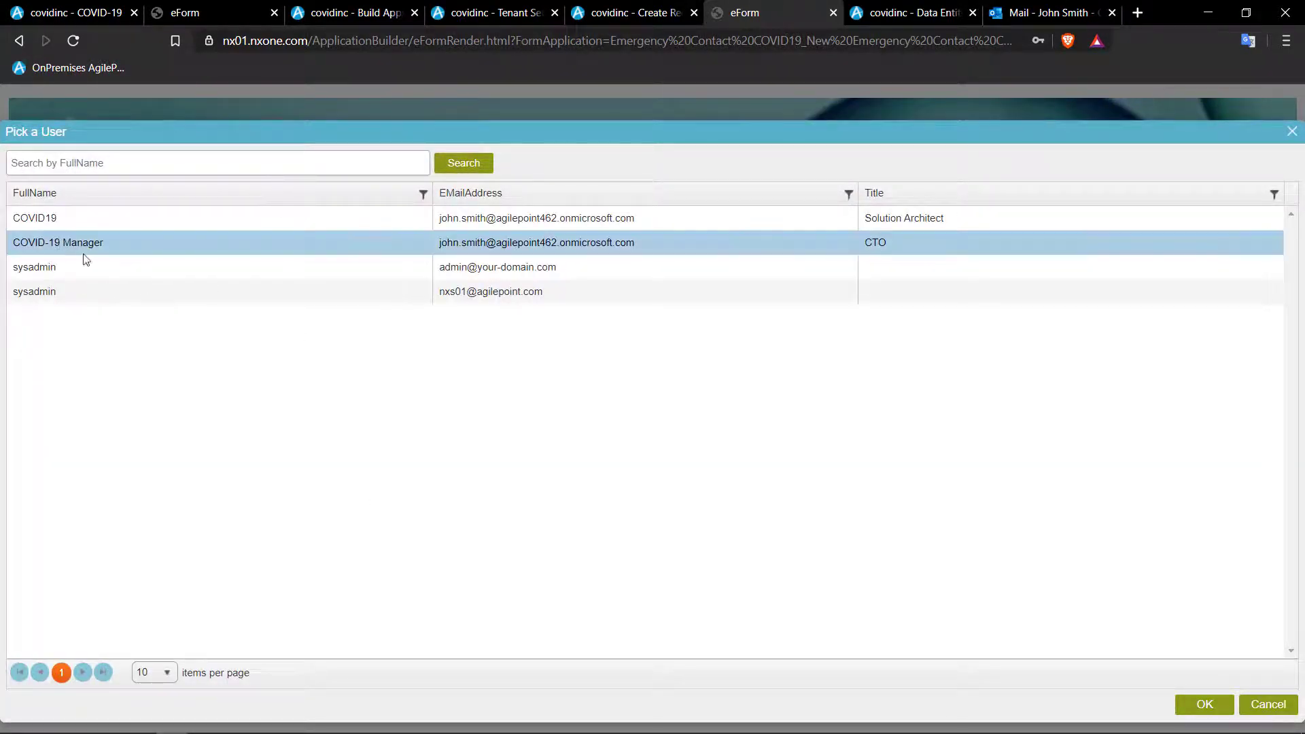
click(1205, 707)
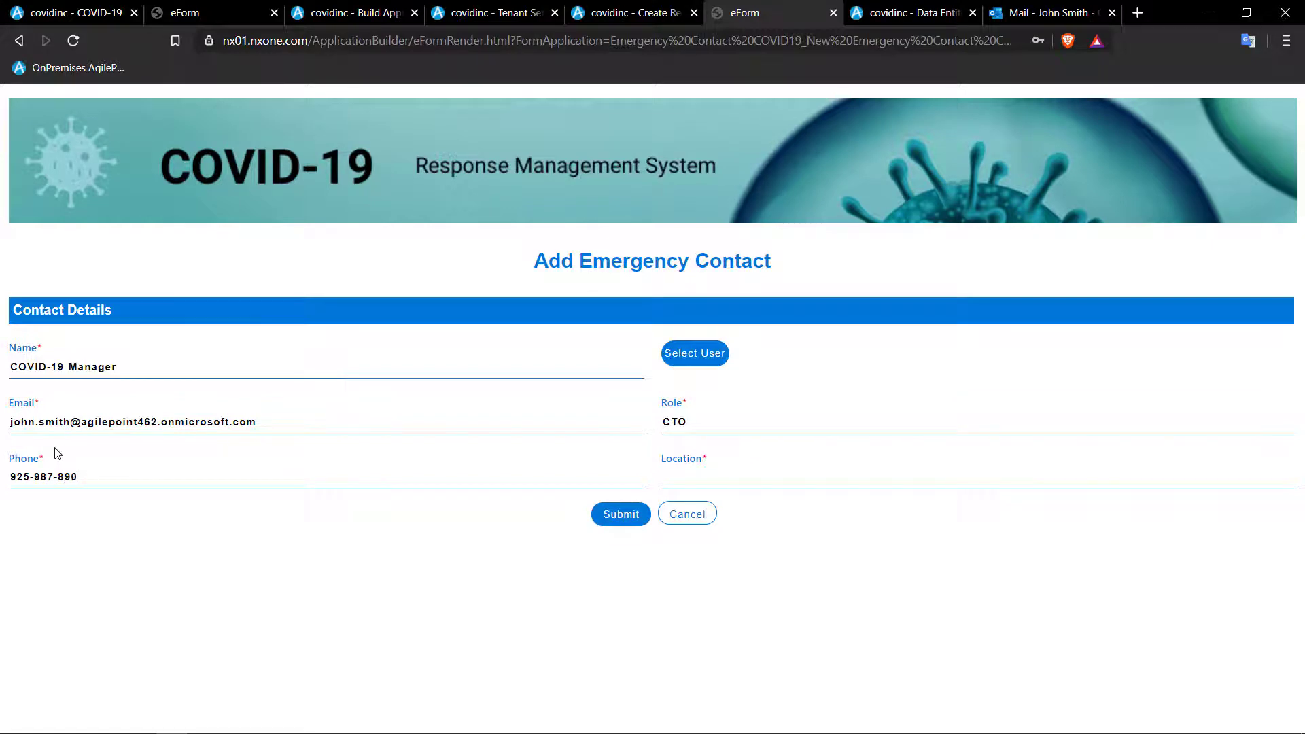
text(9)
key(Tab)
text(Pleasanton)
click(621, 519)
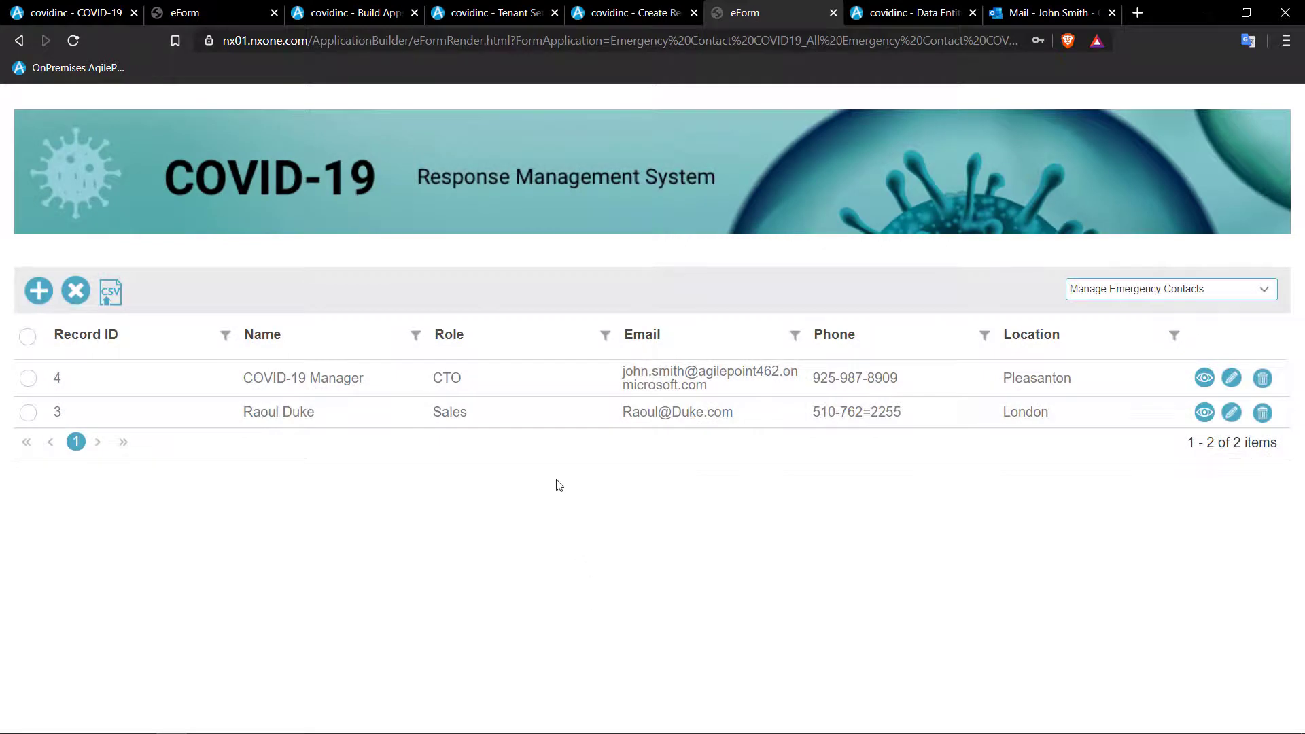
- Return to the Emergency Contact page and reload it so the London Sales contact and Pleasanton CTO appear
click(227, 9)
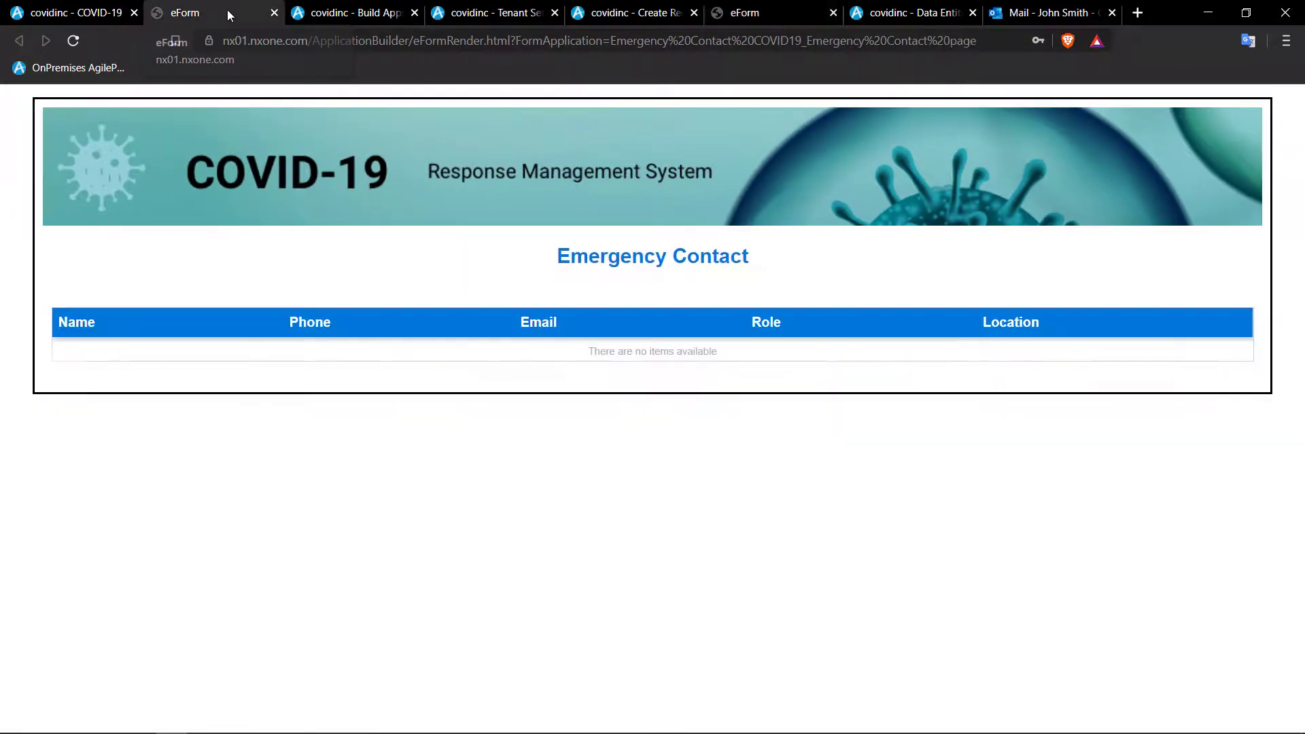
click(75, 41)
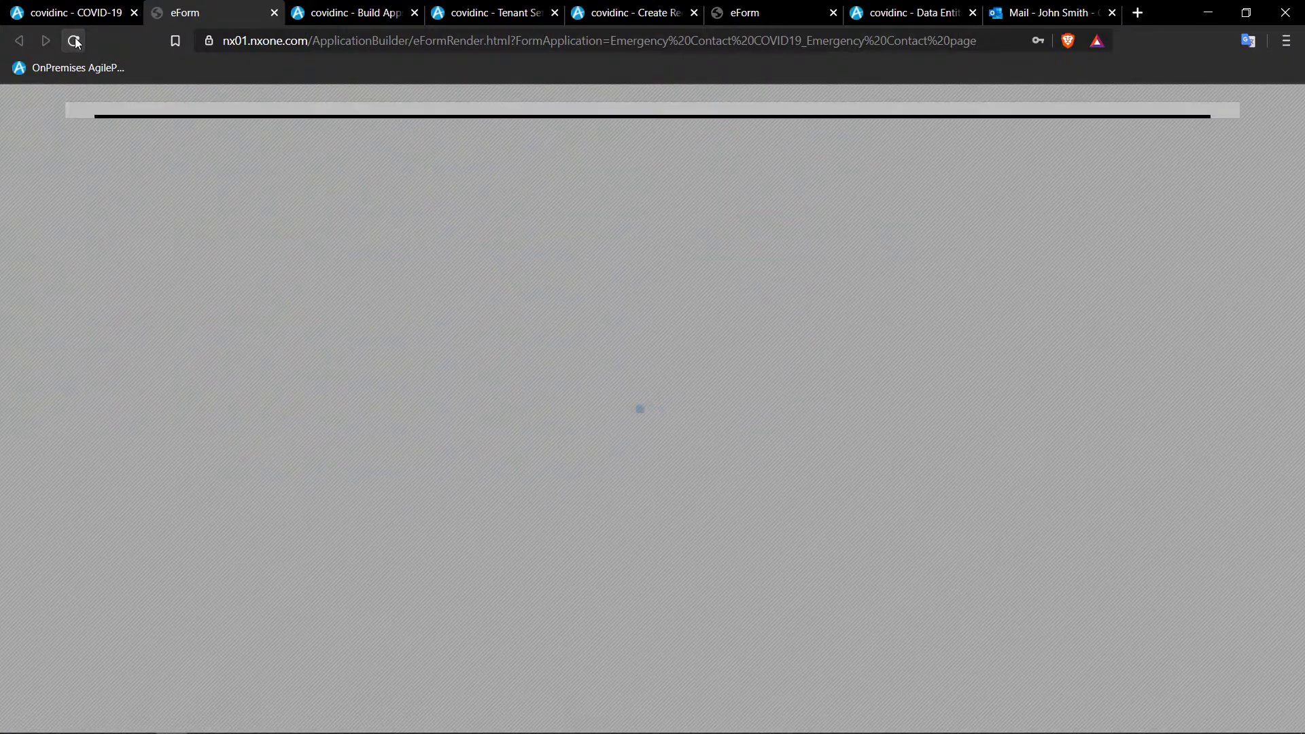